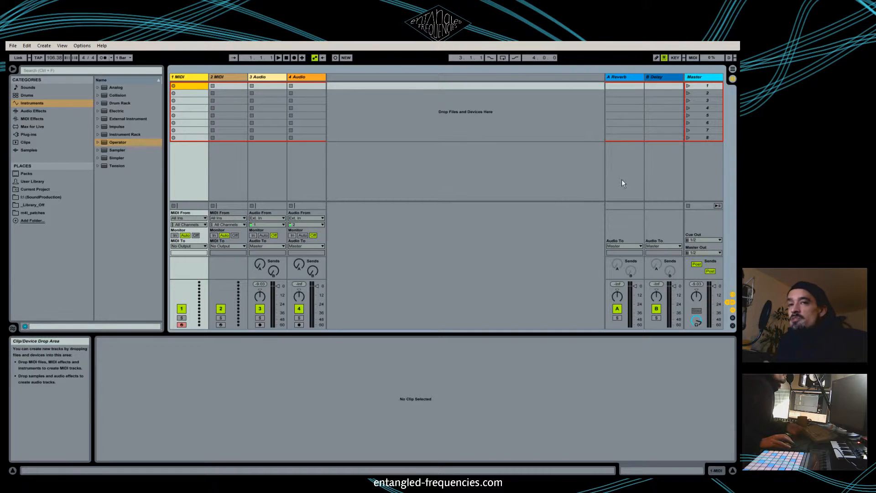
Step: Show the Arrangement View and return to the Session View
left_click(734, 69)
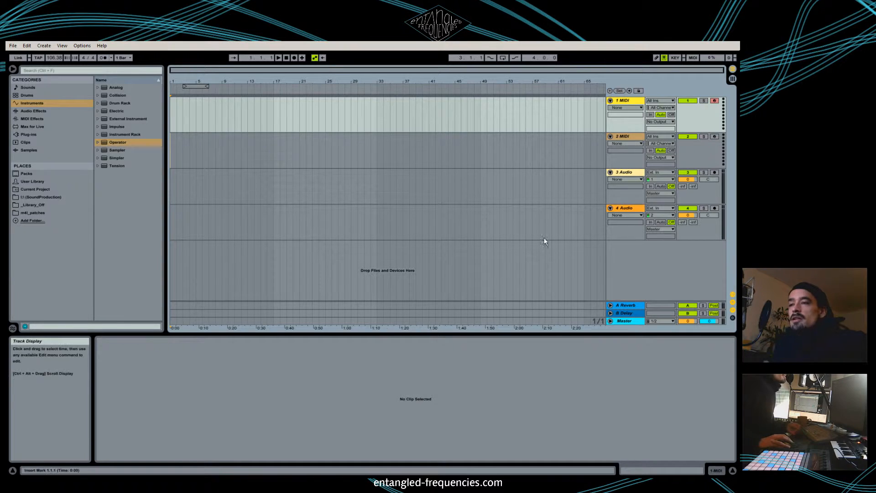
left_click(733, 78)
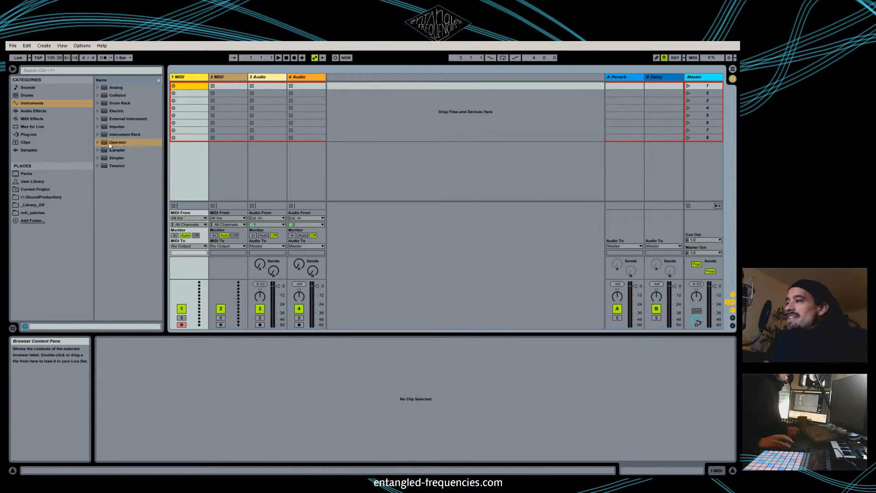
Step: Load Operator onto the first MIDI track and add EQ Eight after it, raising the EQ's second band to 0.37 dB
left_click_drag(112, 142, 183, 77)
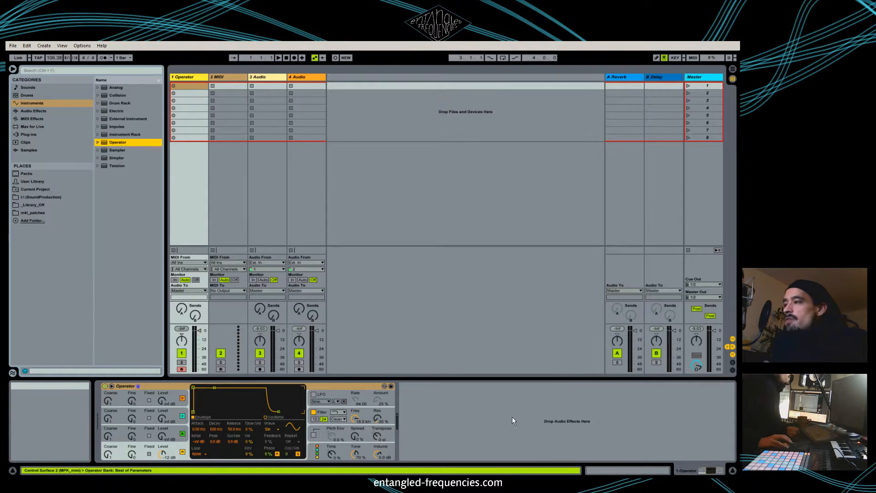
left_click(31, 111)
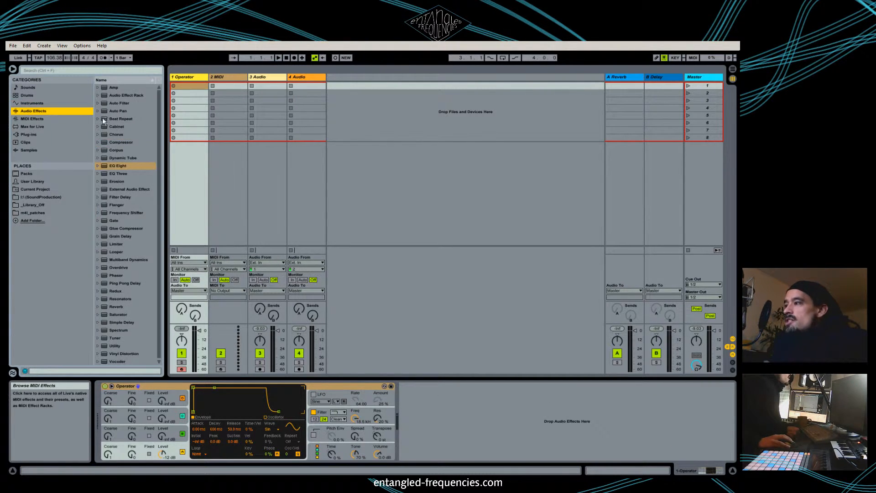
left_click(114, 165)
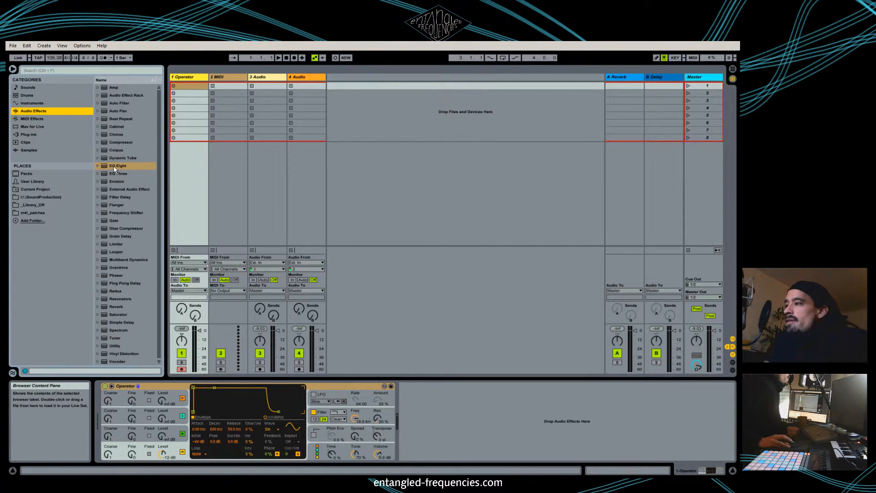
mouse_move(115, 167)
left_mouse_down()
mouse_move(448, 382)
mouse_move(484, 434)
left_mouse_up()
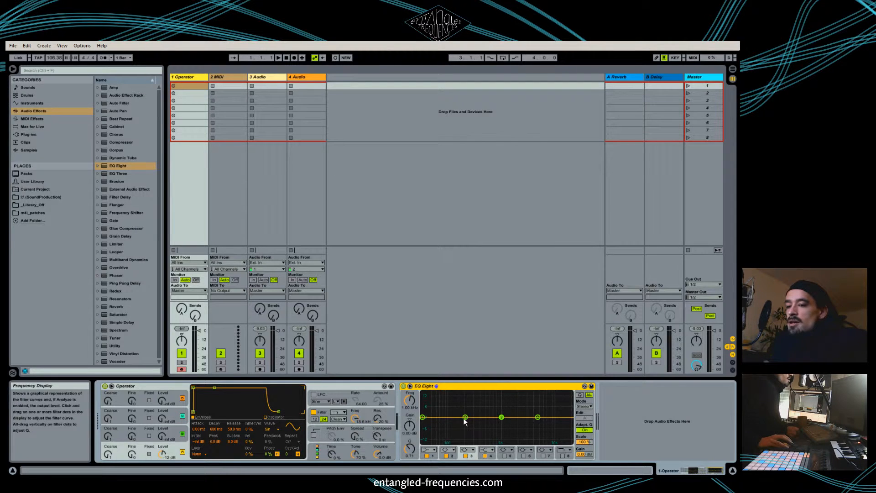
mouse_move(465, 417)
left_mouse_down()
mouse_move(467, 430)
mouse_move(463, 417)
left_mouse_up()
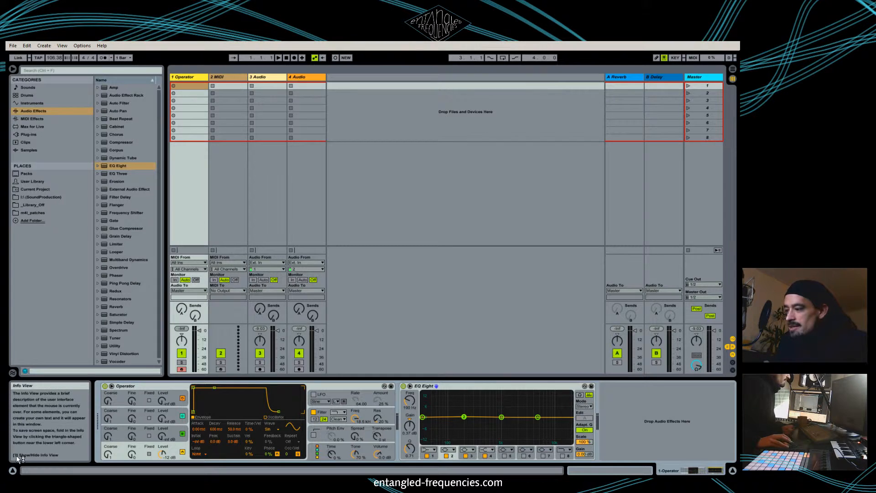
Step: Hide the Info View and bring it back
left_click(14, 471)
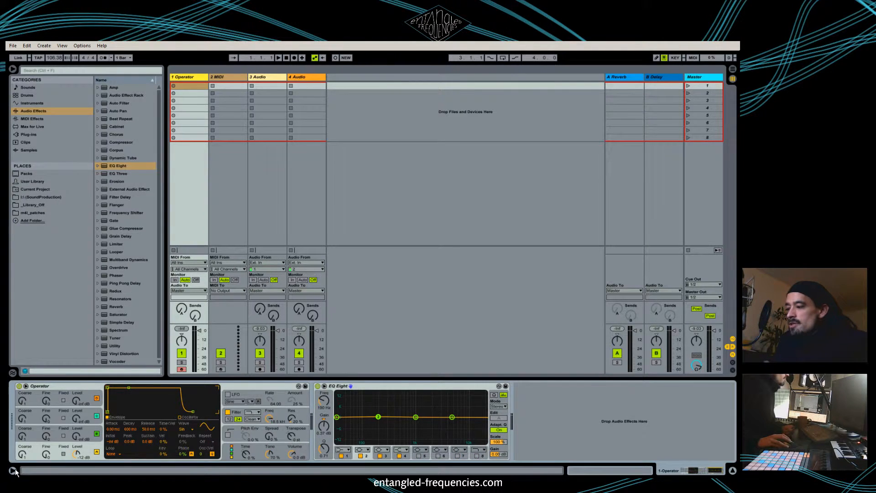
left_click(14, 471)
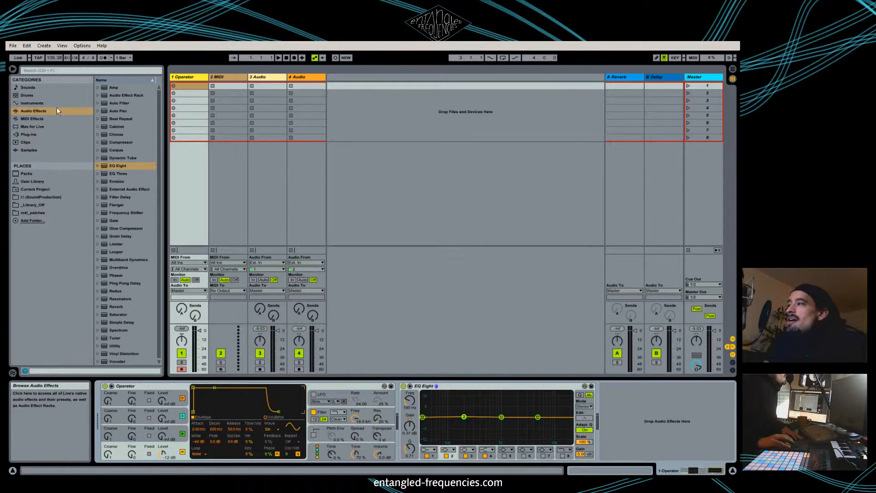
Step: Browse the Instruments, Audio Effects, MIDI Effects, Max for Live and Plug-ins categories, widen the browser, and list the SoundProduction place
left_click(38, 105)
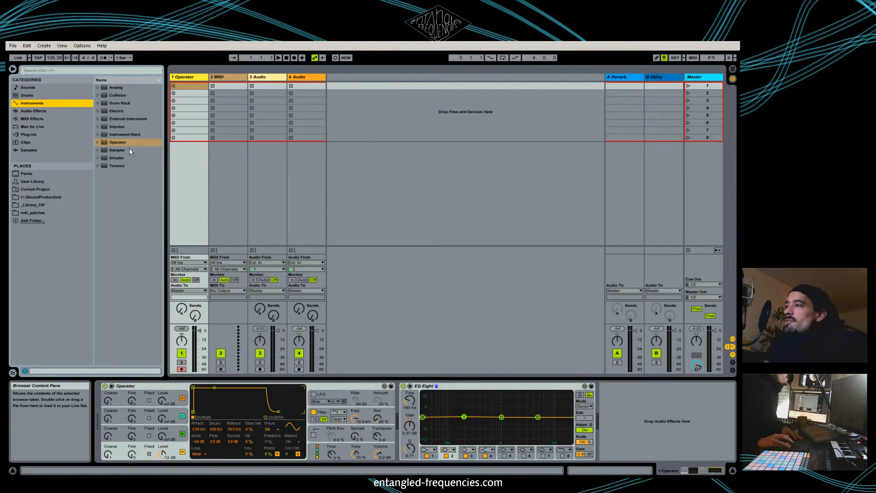
left_click(36, 111)
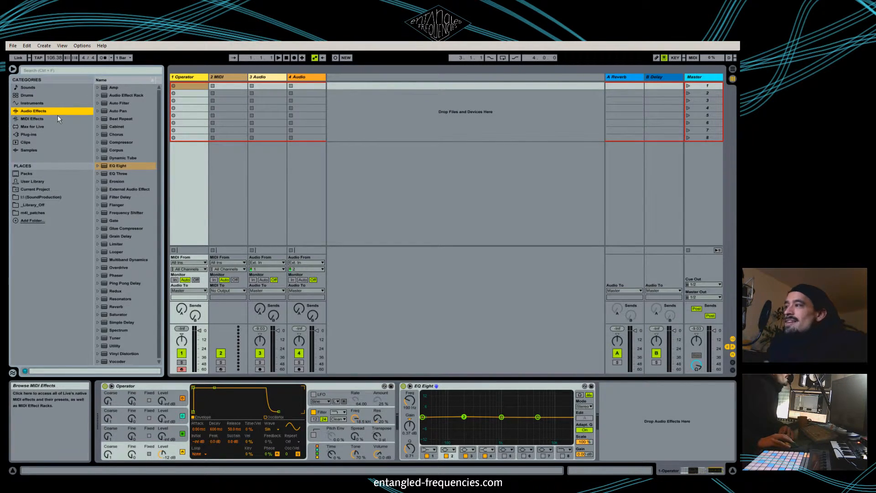
left_click(43, 119)
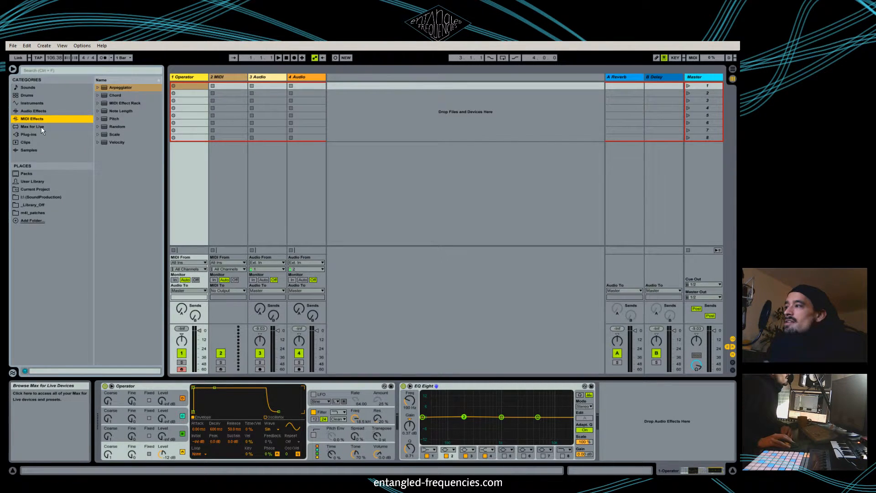
left_click(41, 126)
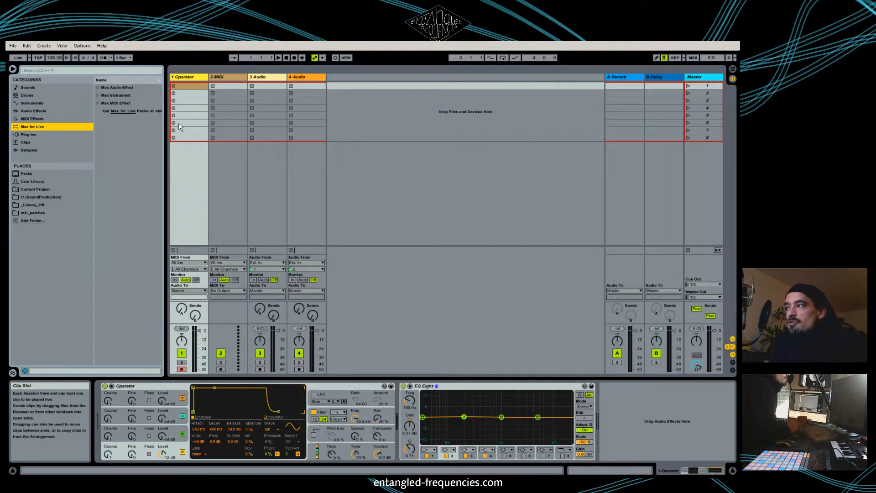
left_click(40, 134)
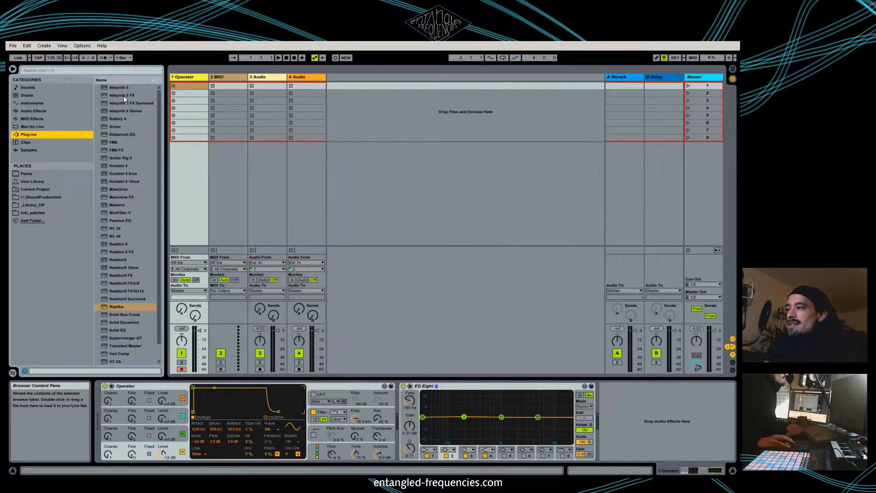
left_click_drag(165, 295, 183, 295)
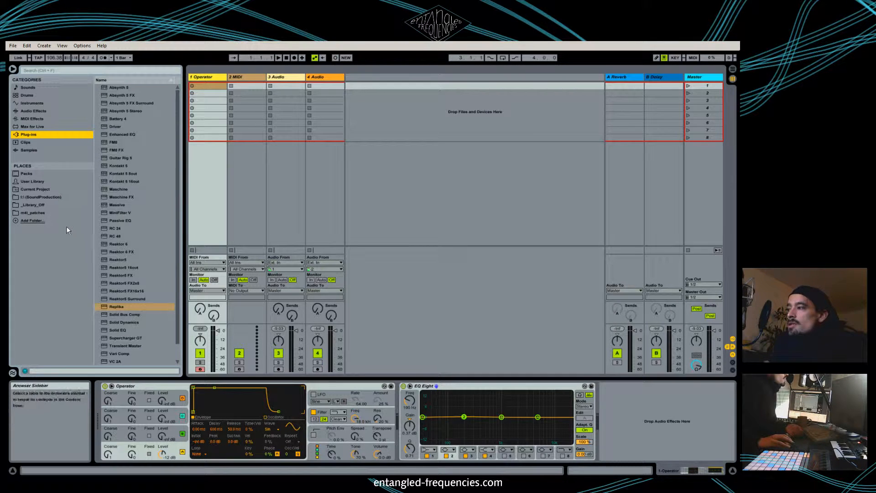
left_click(25, 198)
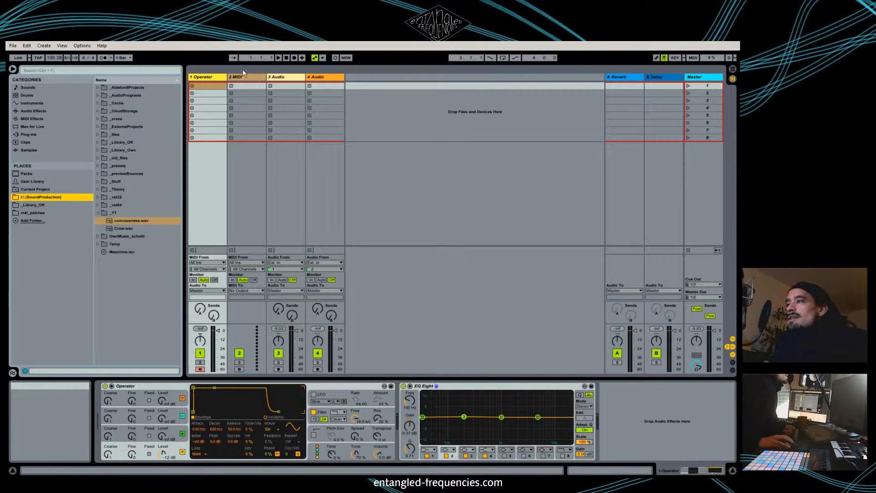
Step: Create an empty MIDI clip in the first slot of the Operator track
left_click(215, 79)
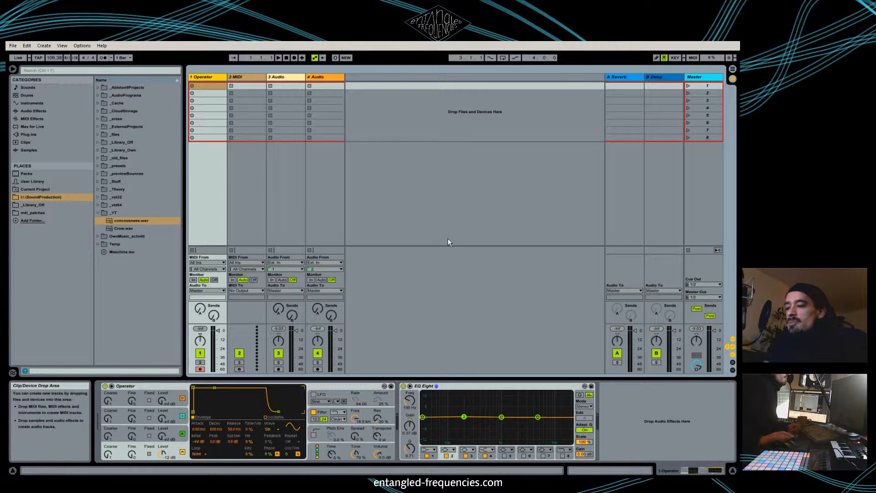
left_click(216, 87)
double_click(216, 86)
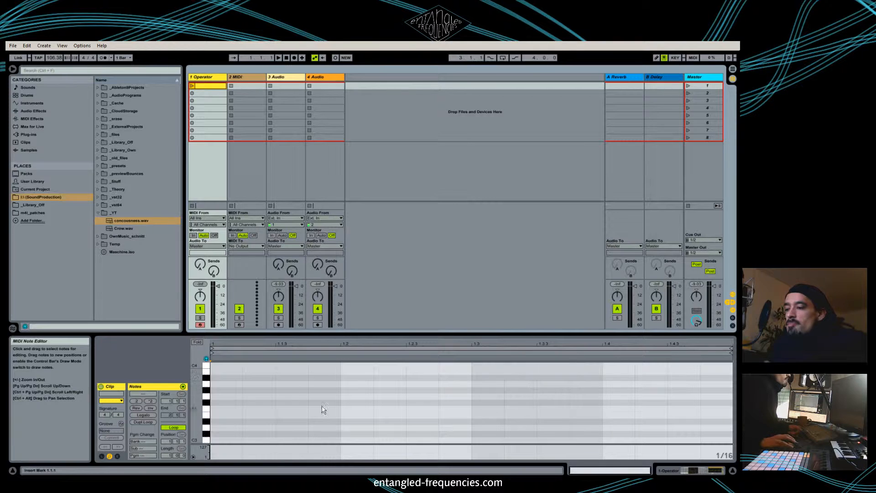
Step: Add F3 sixteenth notes at 1.1.3, 1.2.3, 1.3.3 and 1.4.3 in the Operator clip and audition it
double_click(291, 409)
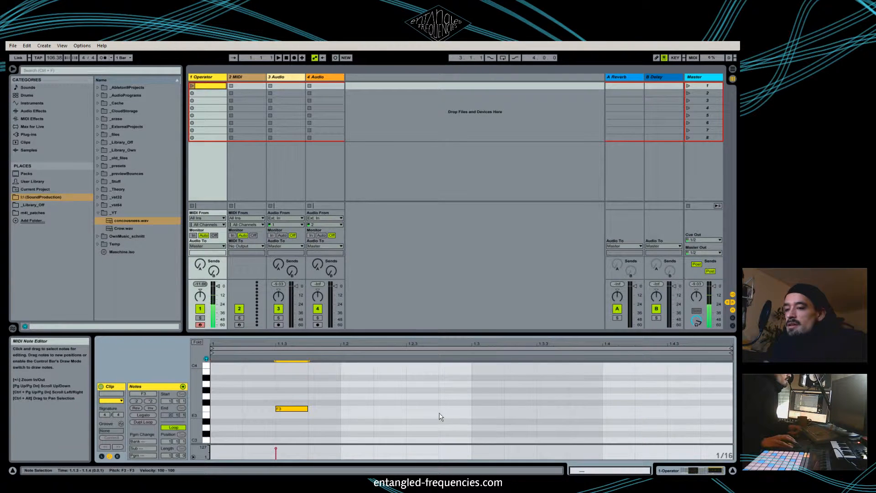
double_click(422, 409)
double_click(553, 409)
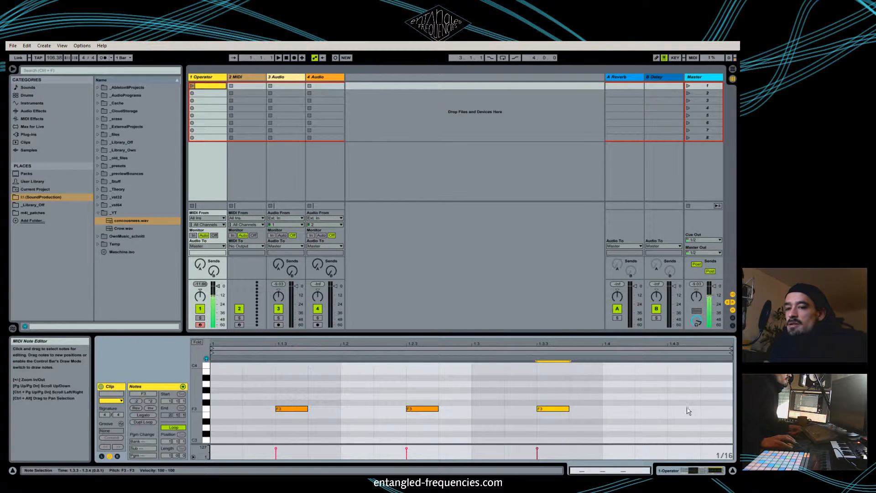
double_click(684, 409)
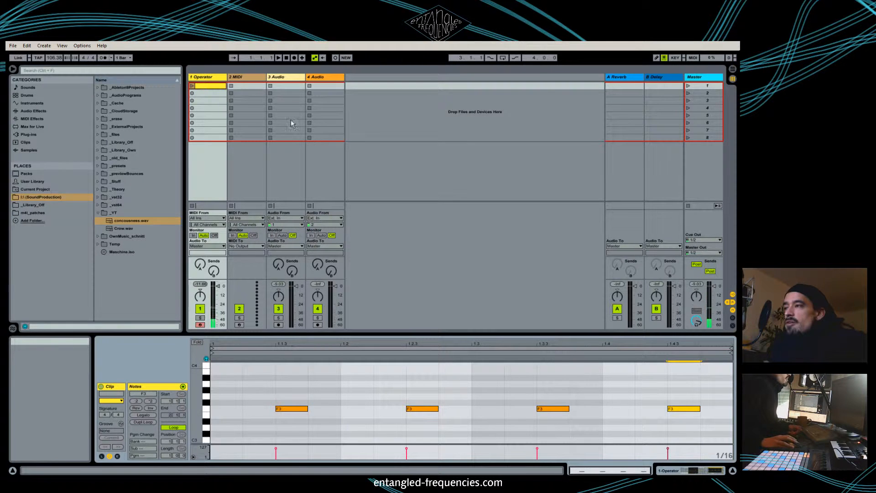
left_click(192, 86)
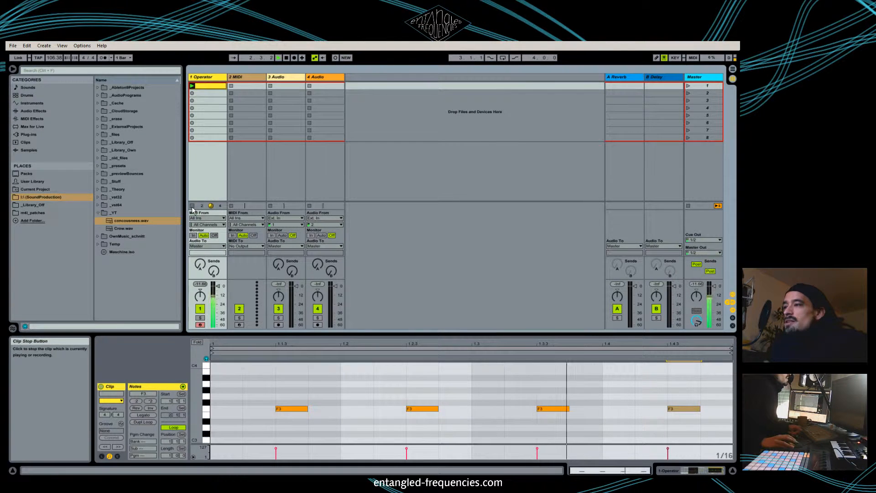
left_click(207, 78)
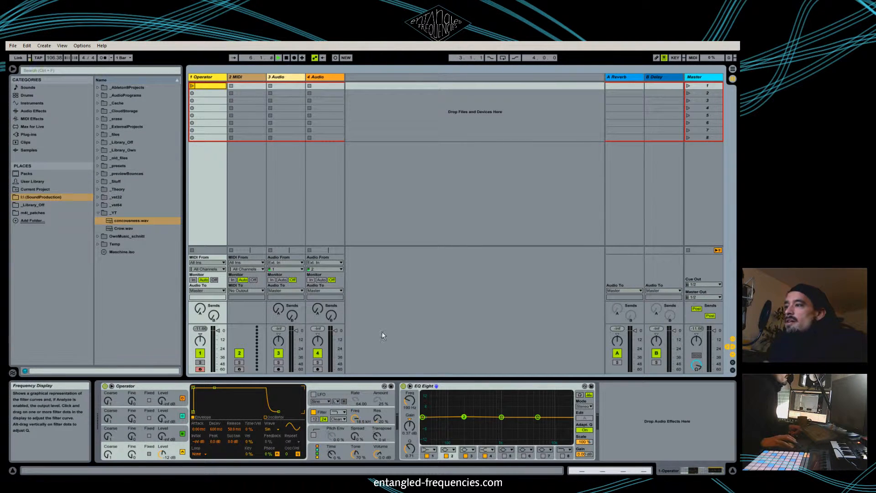
Step: Place Crow.wav in the first slot of the 3 Audio track, open its sample view and audition the clip
left_click(288, 79)
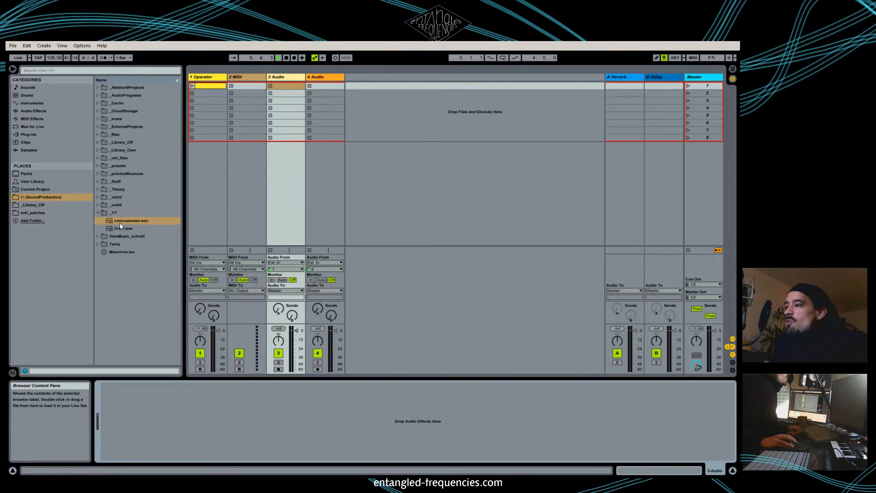
left_click_drag(121, 228, 294, 101)
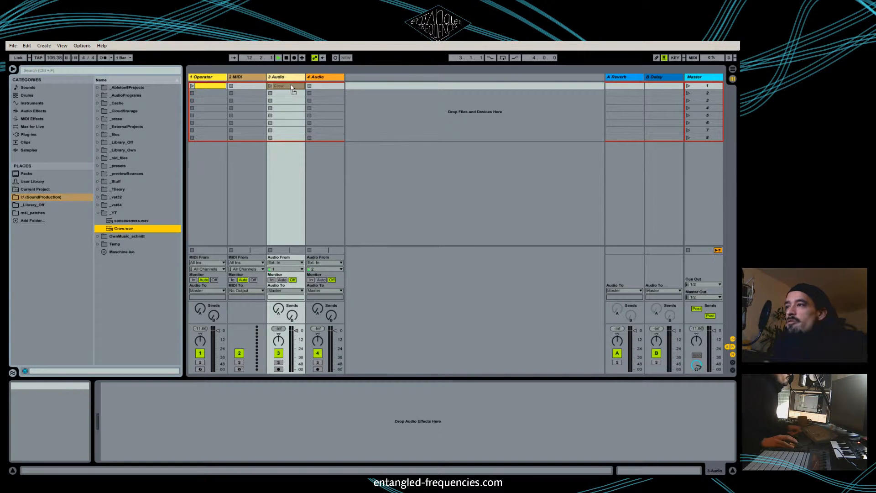
left_click_drag(292, 87, 292, 87)
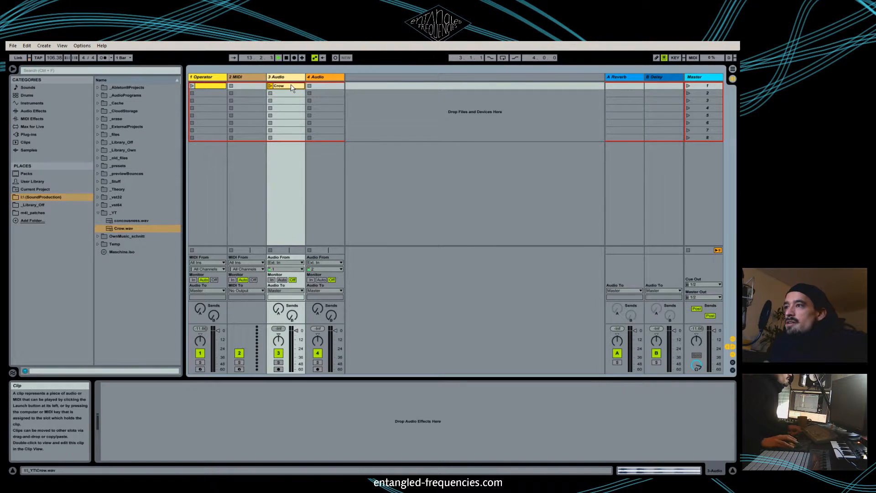
double_click(292, 87)
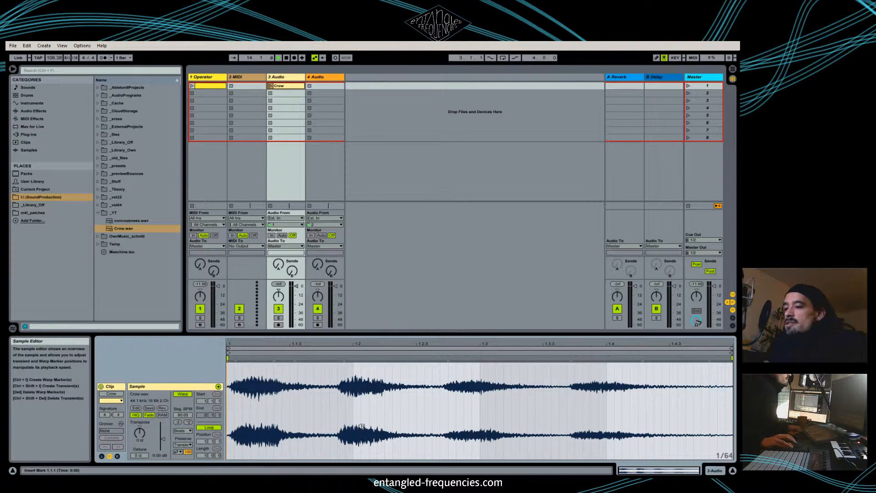
left_click(270, 86)
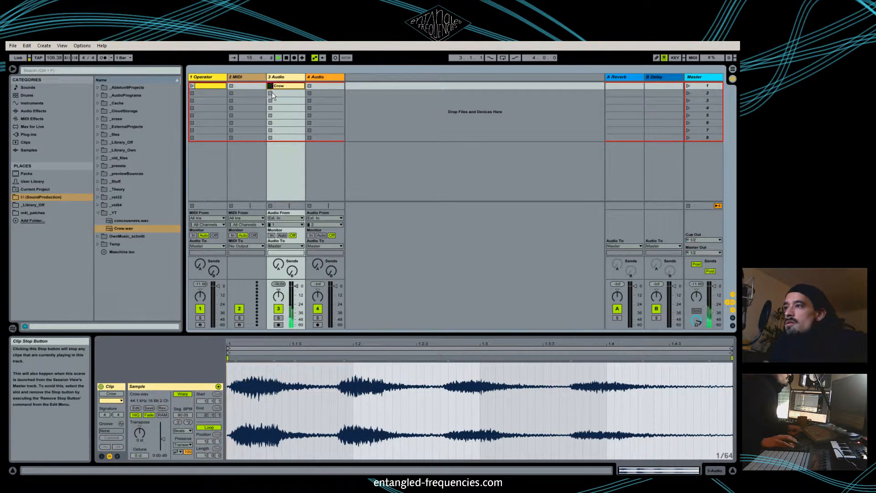
left_click(271, 94)
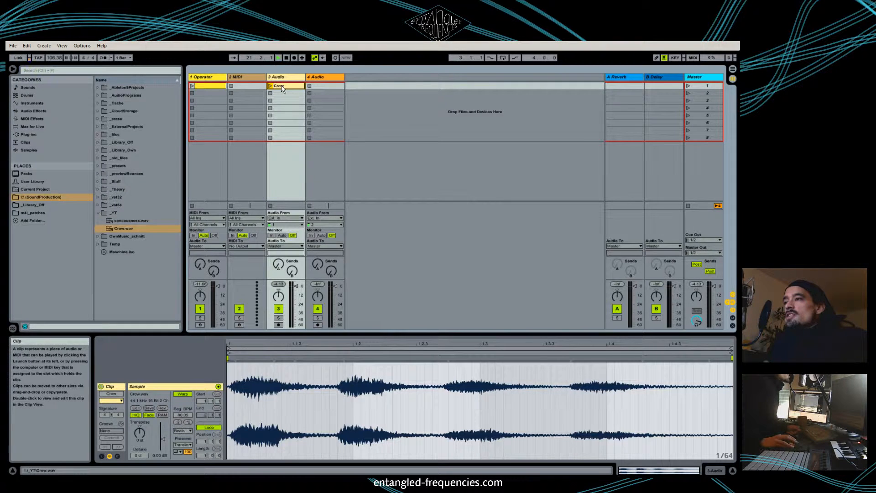
Step: Copy the Crow clip into the Arrangement on the 3 Audio track at bar 7 and stop playback
left_click_drag(282, 88, 688, 100)
left_click_drag(727, 75, 227, 180)
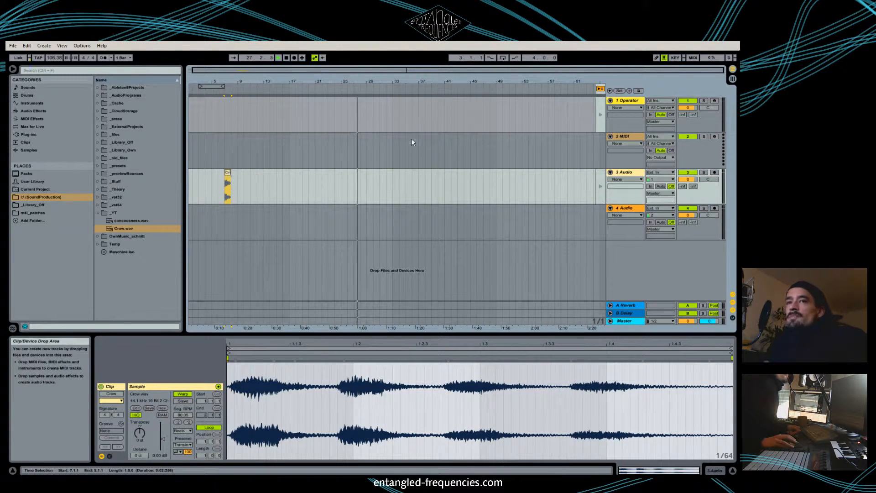
left_click(287, 57)
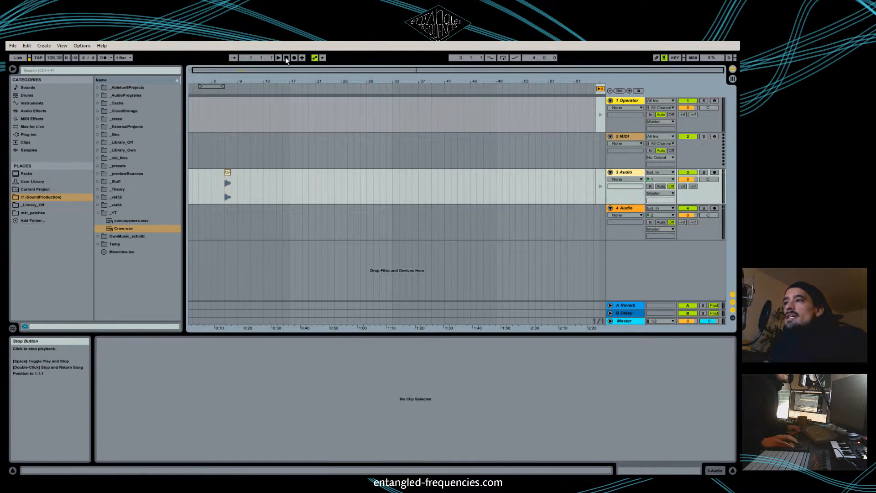
Step: Compare the Session and Arrangement Views, return all tracks to Arrangement playback, and play from just before the Crow clip
left_click(732, 78)
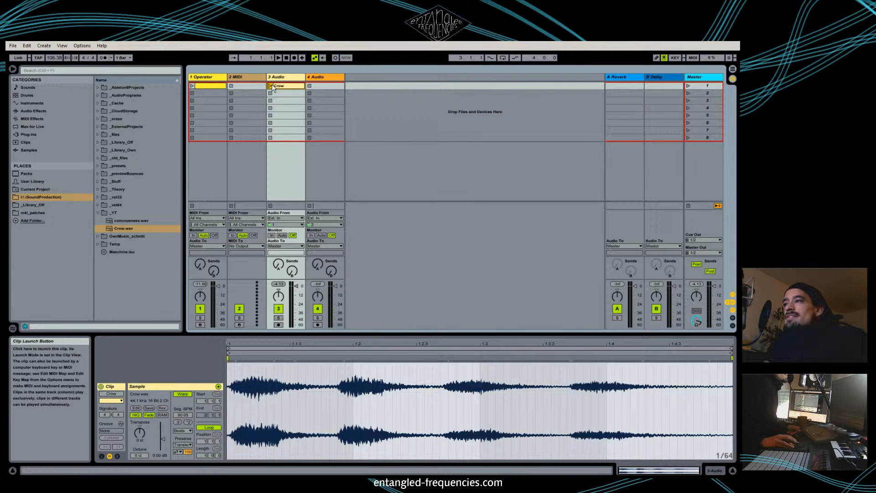
left_click(733, 69)
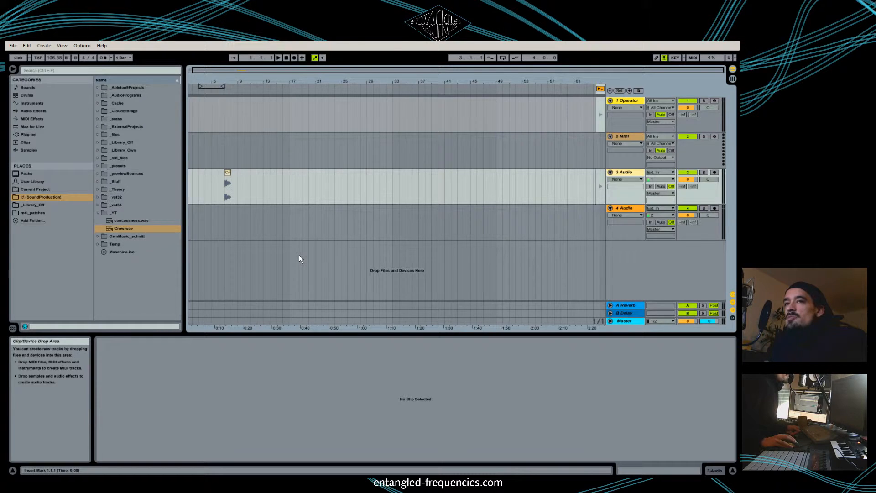
left_click(218, 90)
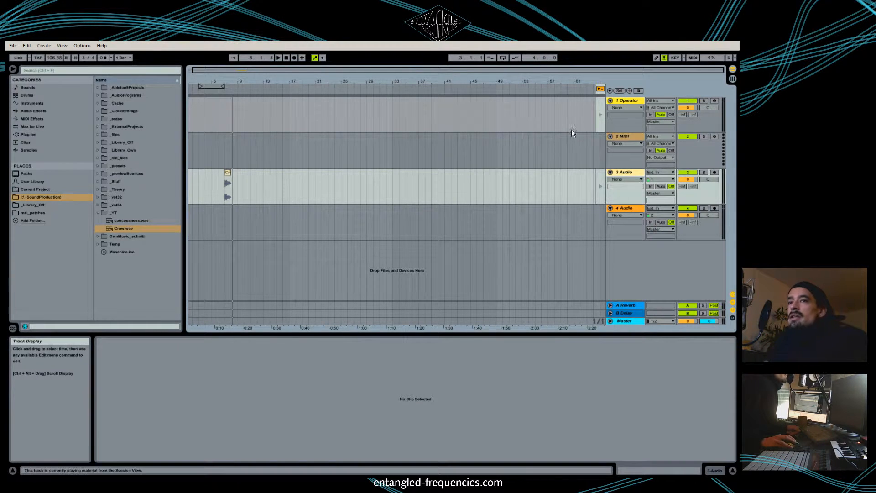
left_click(600, 90)
left_click(217, 92)
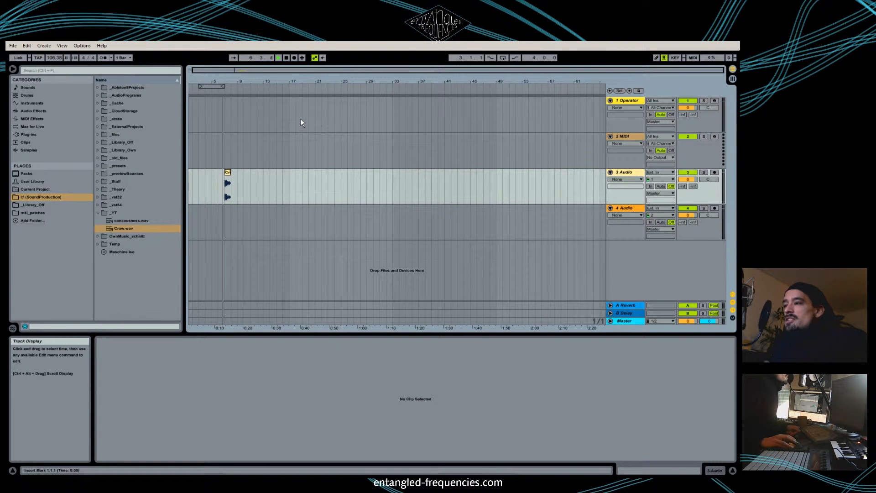
Step: Stop Arrangement playback, audition the Crow clip in Session View, and stop it
left_click(286, 58)
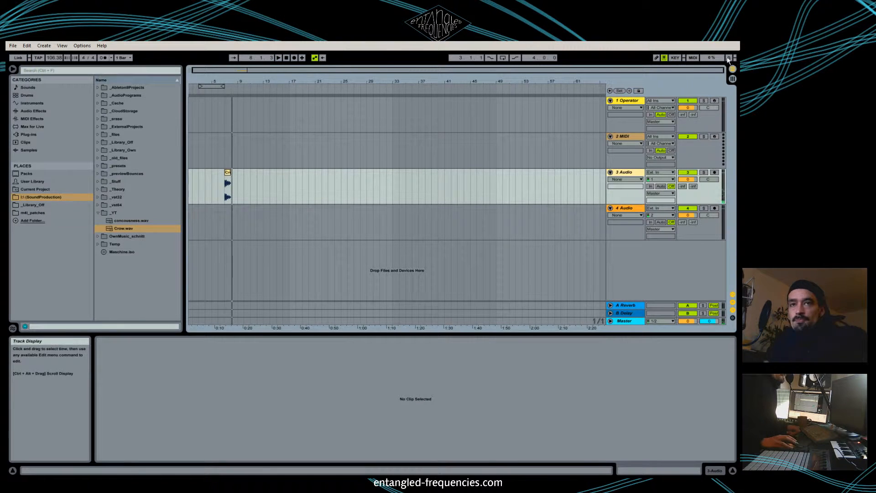
left_click(730, 78)
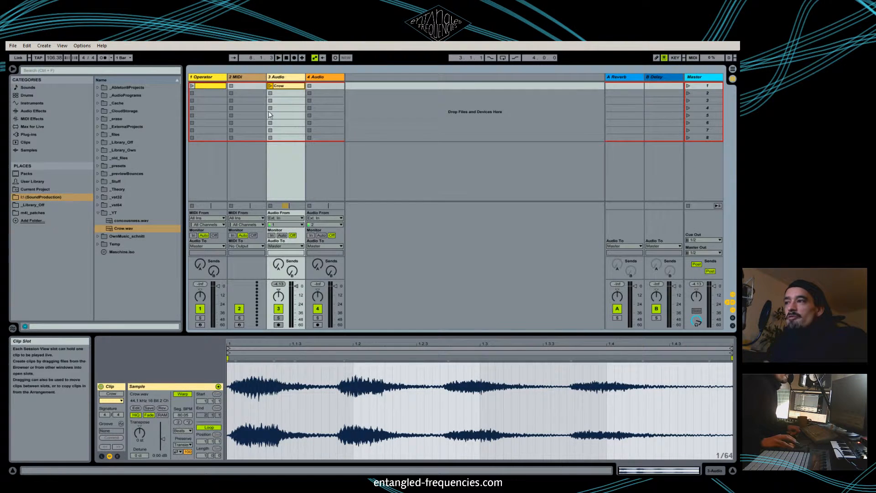
left_click(269, 86)
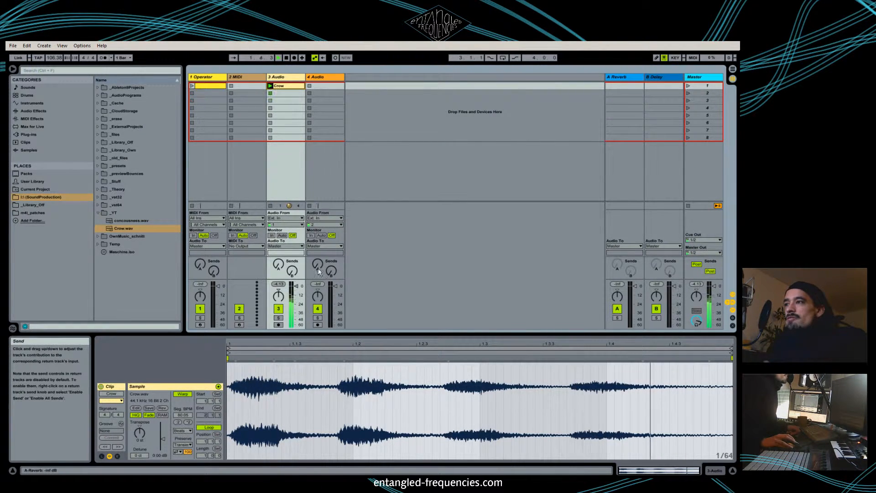
left_click(287, 58)
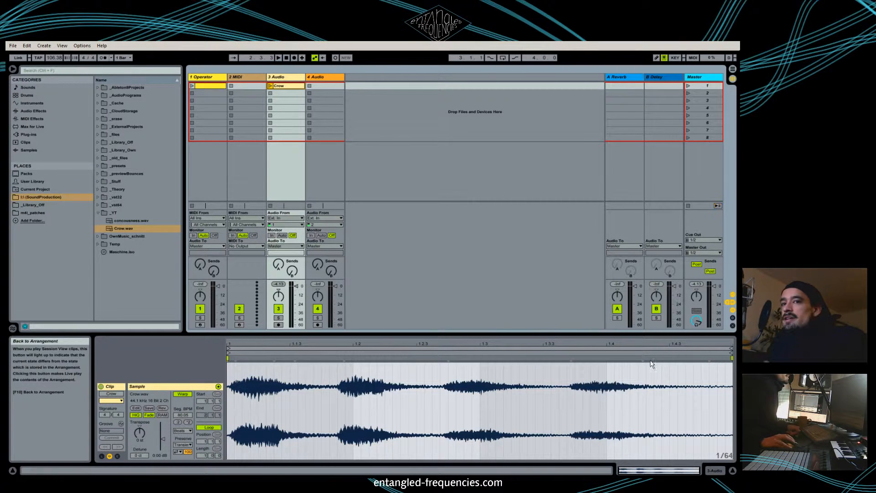
Step: Copy the Operator MIDI clip into the Arrangement on the 1 Operator track at bar 7 and play it together with the Crow clip
left_click(732, 79)
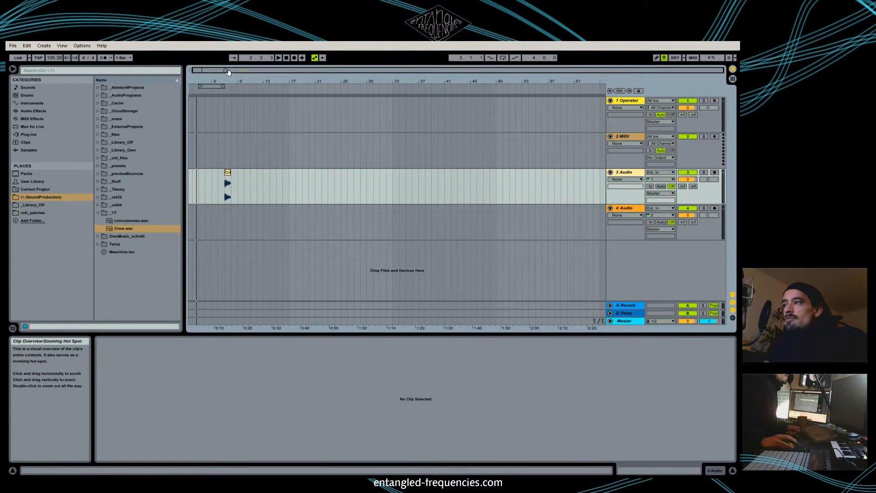
left_click_drag(228, 72, 228, 119)
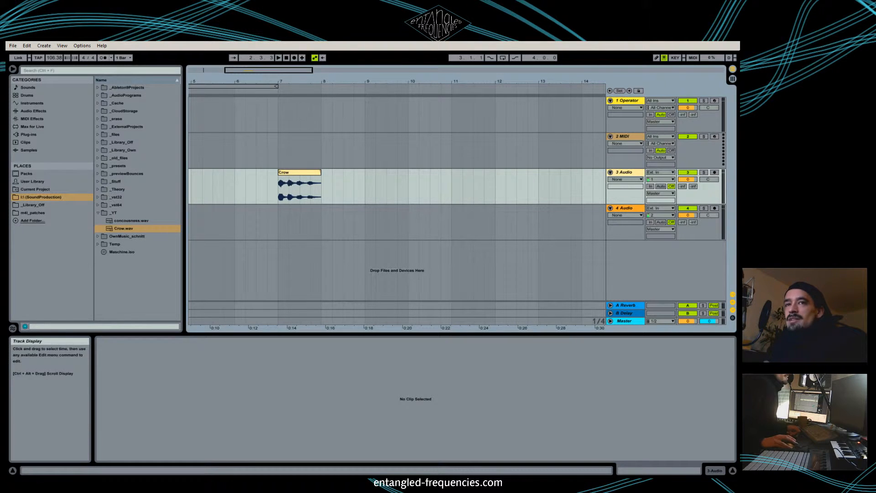
key("Tab")
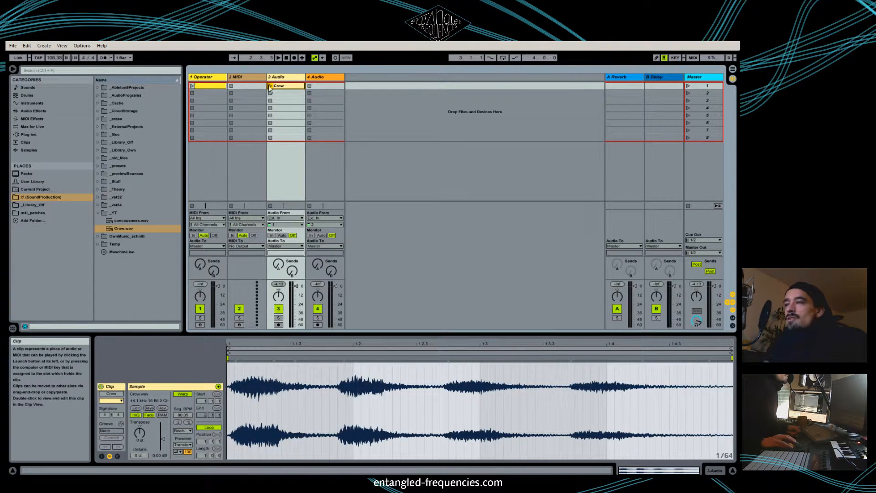
left_click(205, 86)
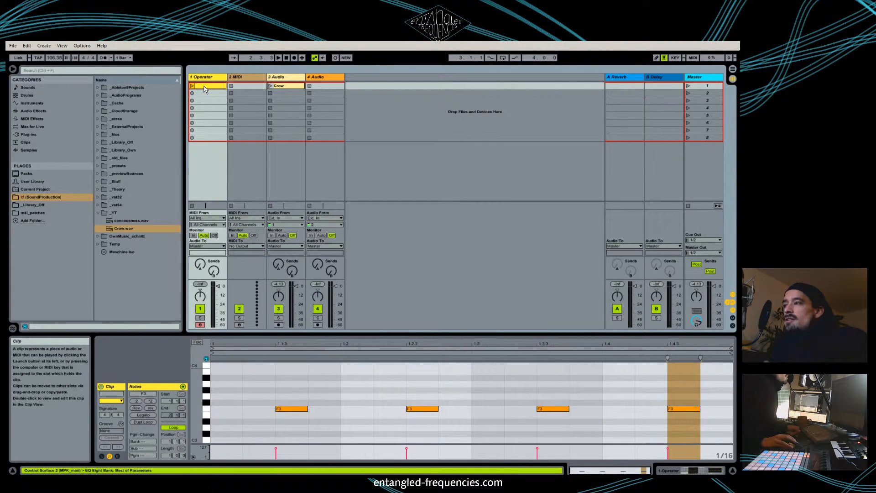
left_click_drag(560, 147, 710, 122)
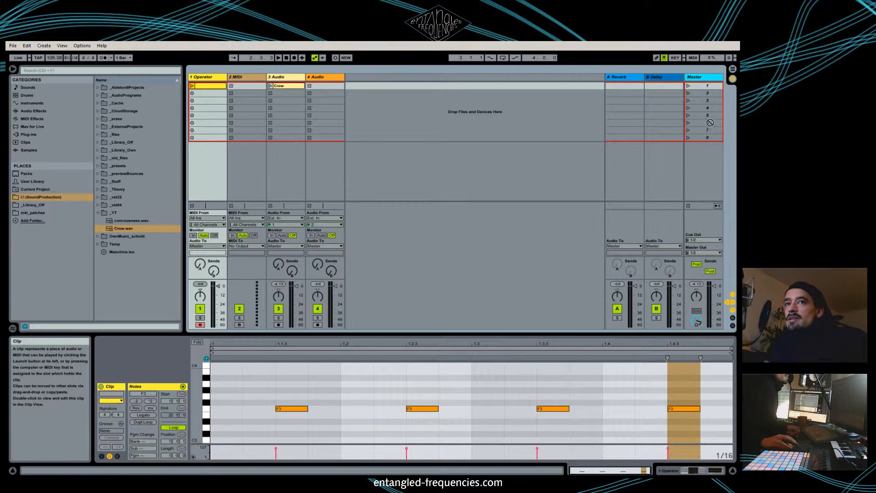
left_click_drag(729, 67, 283, 110)
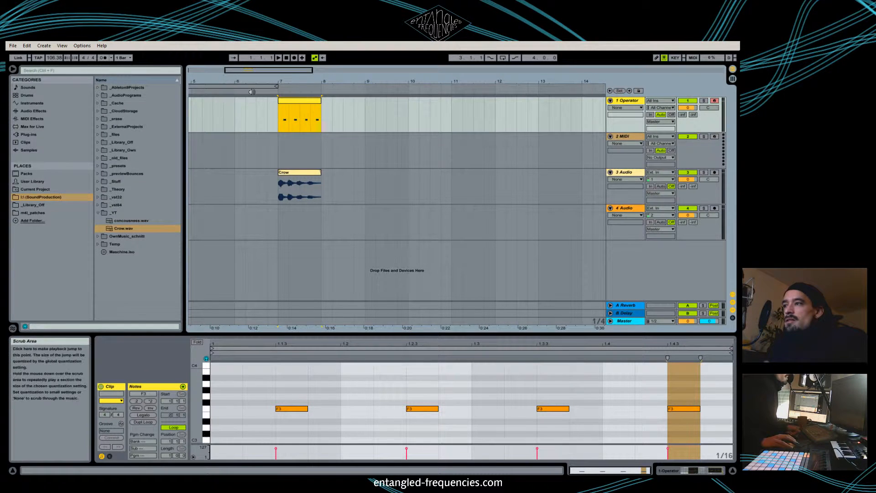
key("space")
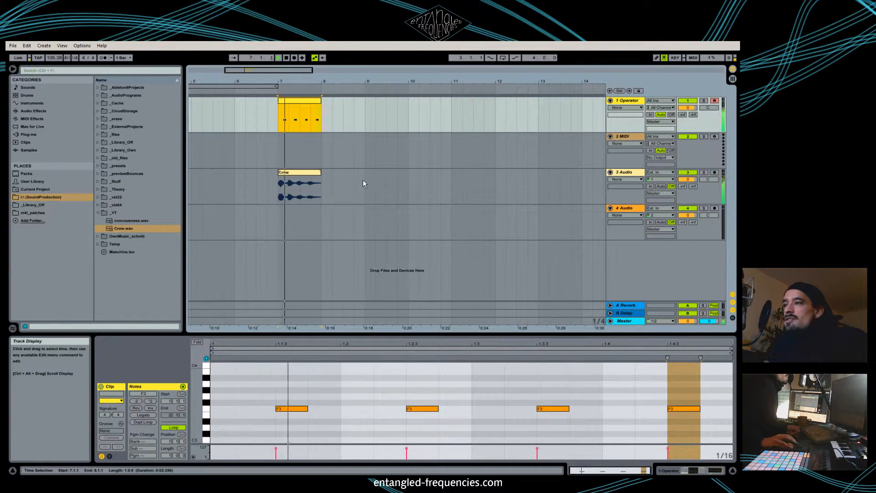
left_click(286, 58)
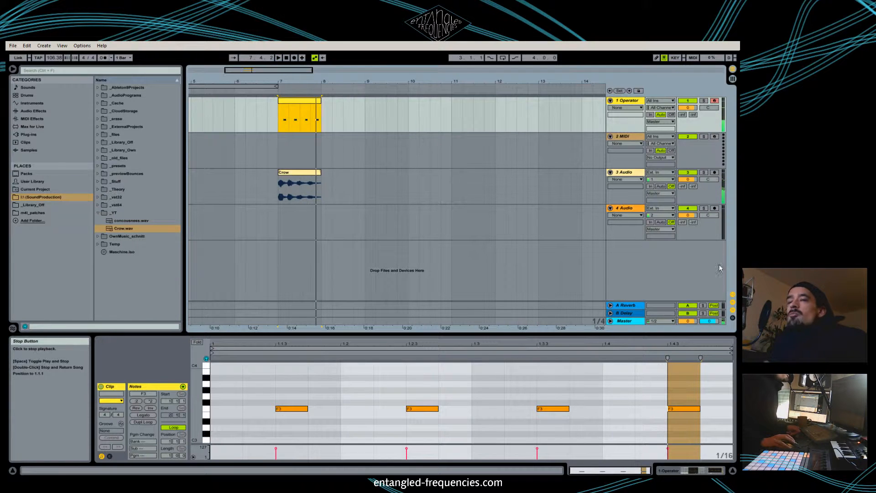
Step: Inspect the Crow clip in Session View and compare it with the Arrangement View
left_click(733, 79)
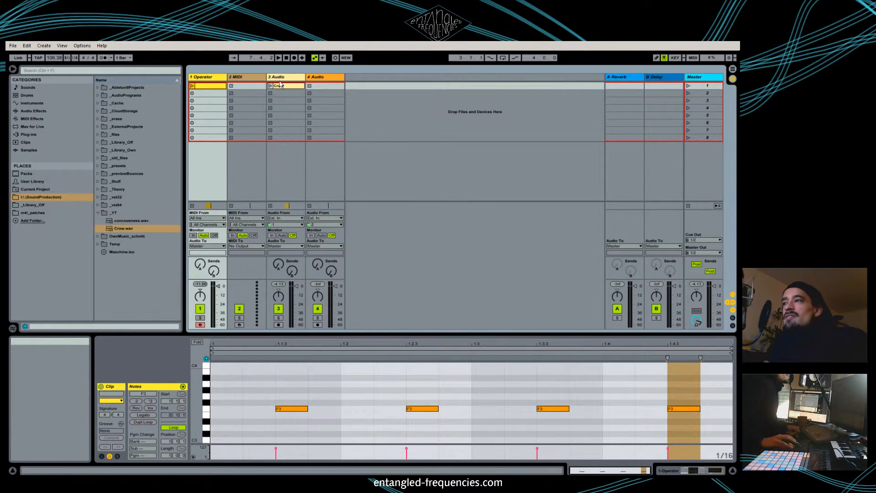
left_click_drag(290, 85, 331, 96)
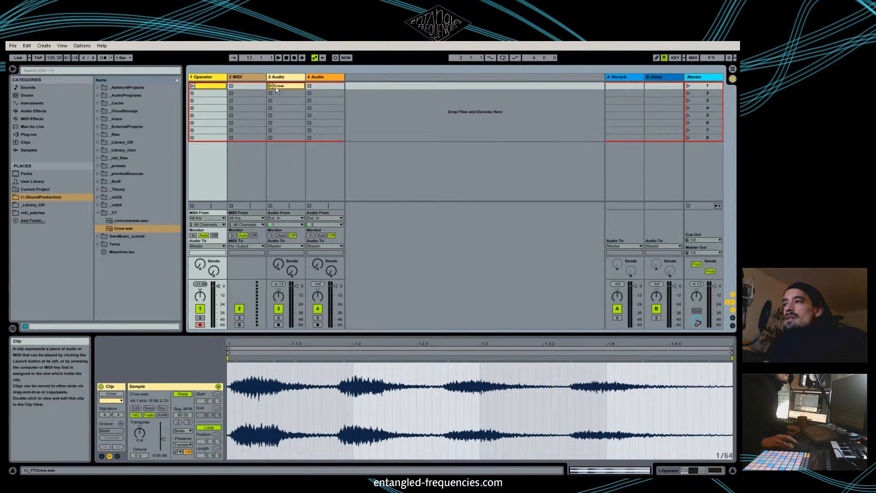
mouse_move(280, 87)
left_mouse_down()
mouse_move(451, 99)
mouse_move(423, 107)
mouse_move(288, 88)
left_mouse_up()
key("Tab")
key("Tab")
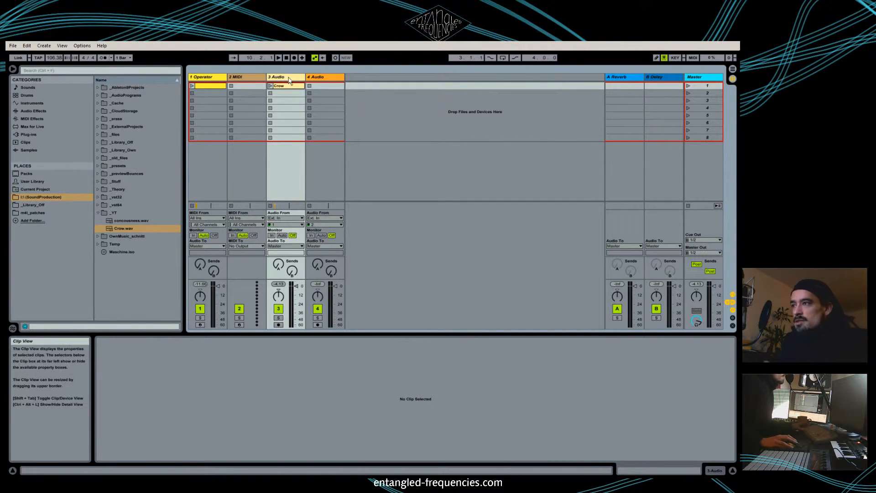
left_click(289, 87)
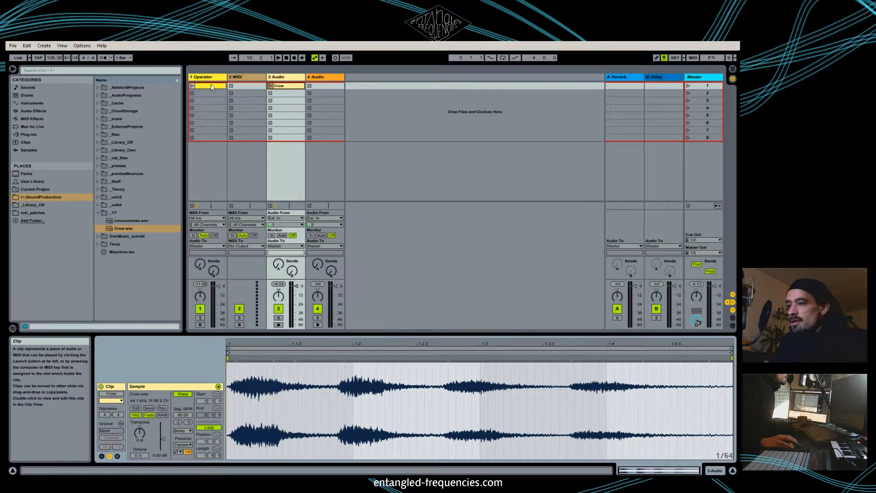
left_click(733, 70)
left_click(733, 78)
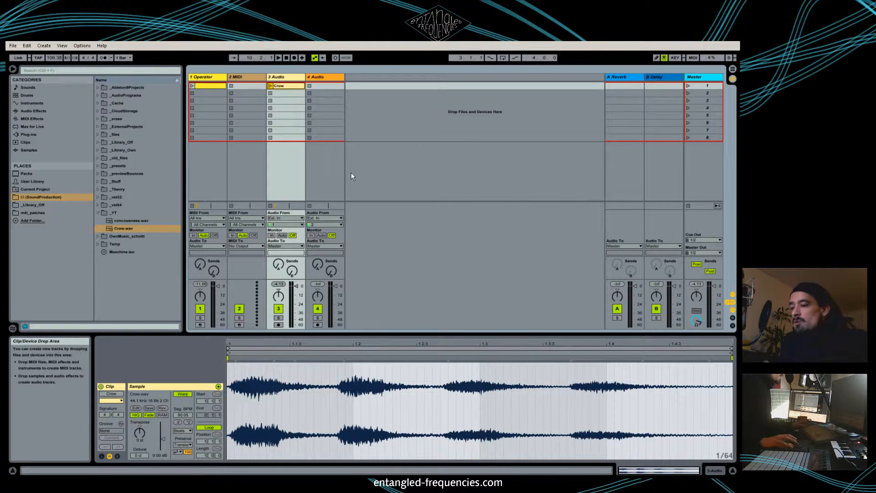
Step: Select the 2 MIDI track and hide the sends, return tracks, mixer and In/Out sections in Session View
left_click(247, 77)
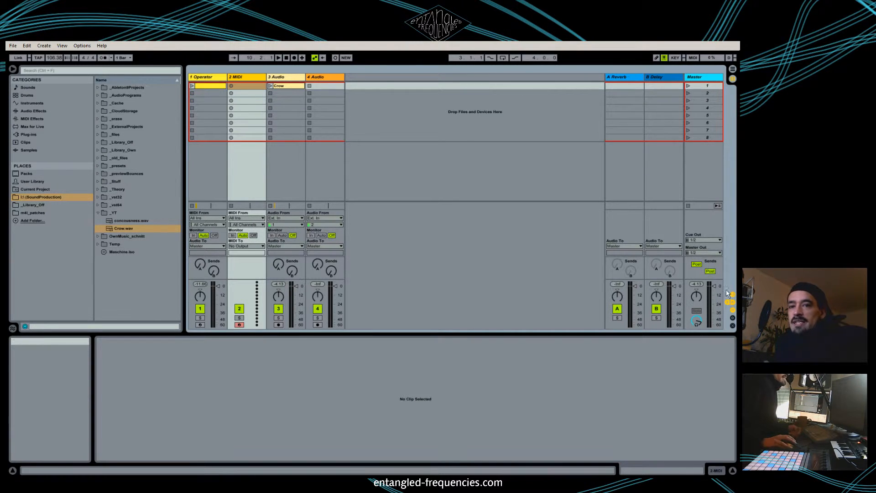
left_click(734, 302)
left_click(733, 303)
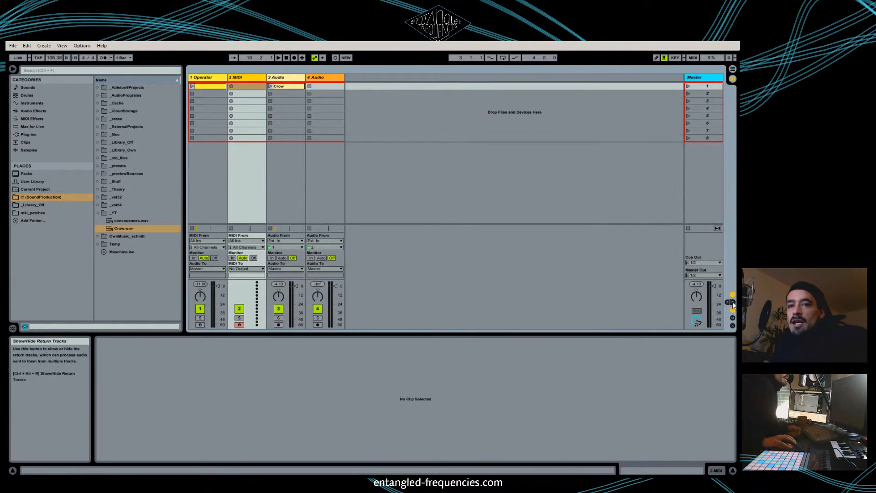
left_click(733, 310)
left_click(733, 295)
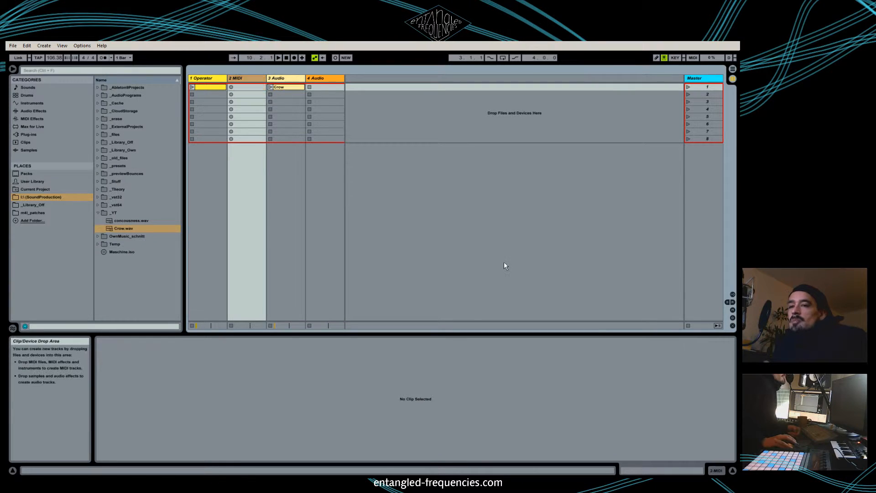
Step: Show the In/Out section, the sends and the return tracks again in Session View
left_click(733, 296)
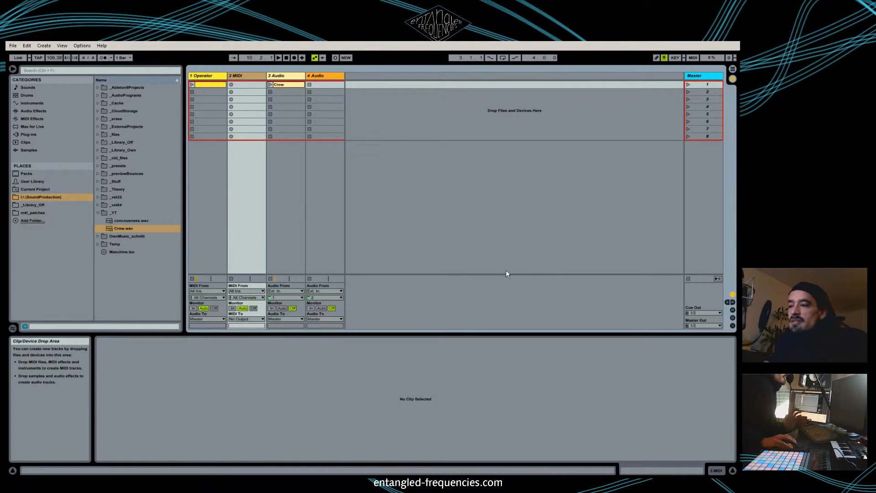
left_click(730, 303)
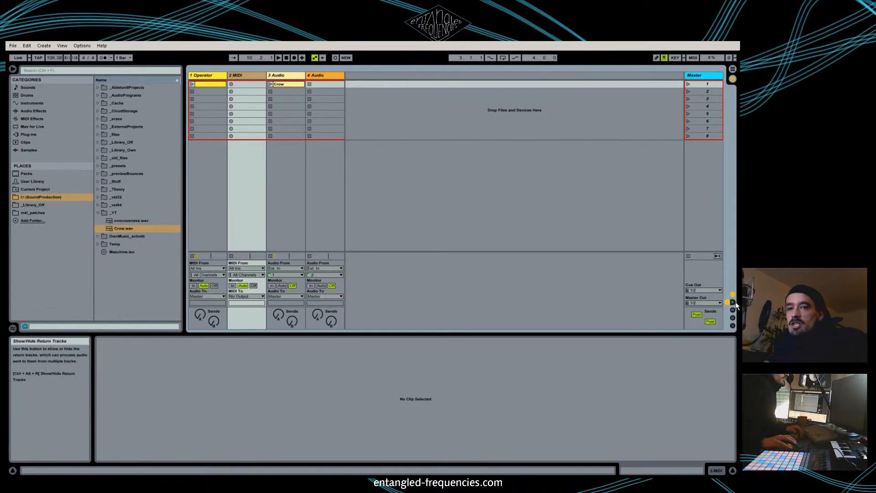
left_click(733, 303)
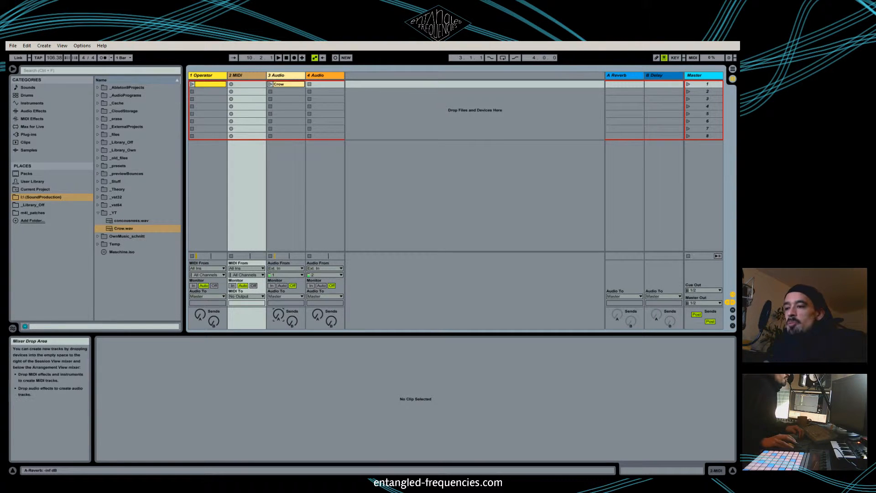
Step: Raise the 3 Audio track's A Reverb send to 0.0 dB, show the Reverb device on the return, and launch the Crow clip
left_click_drag(278, 315, 278, 306)
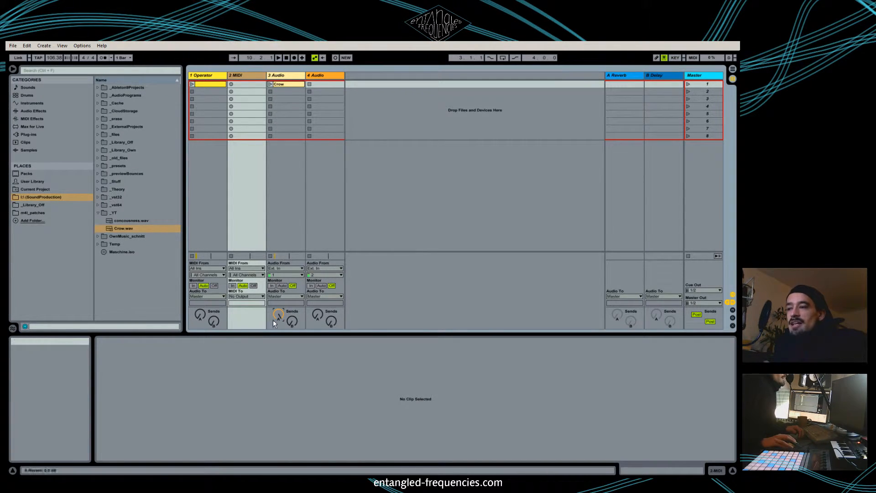
left_click(626, 76)
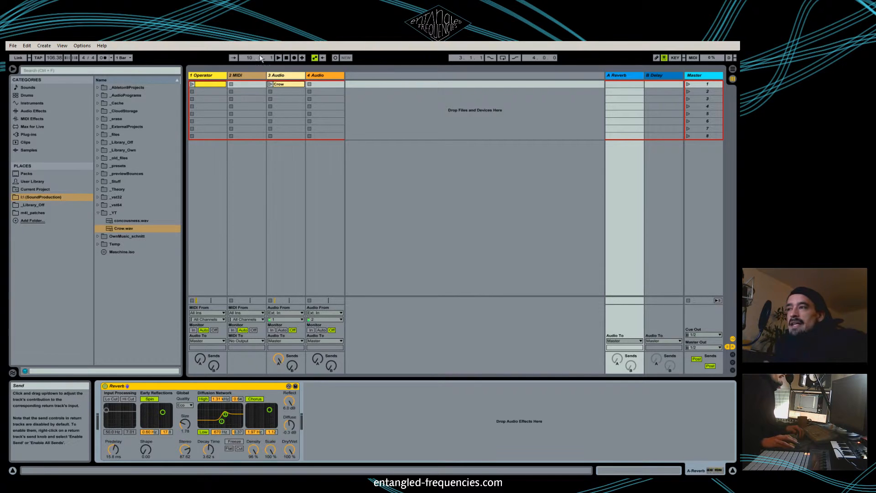
left_click(271, 84)
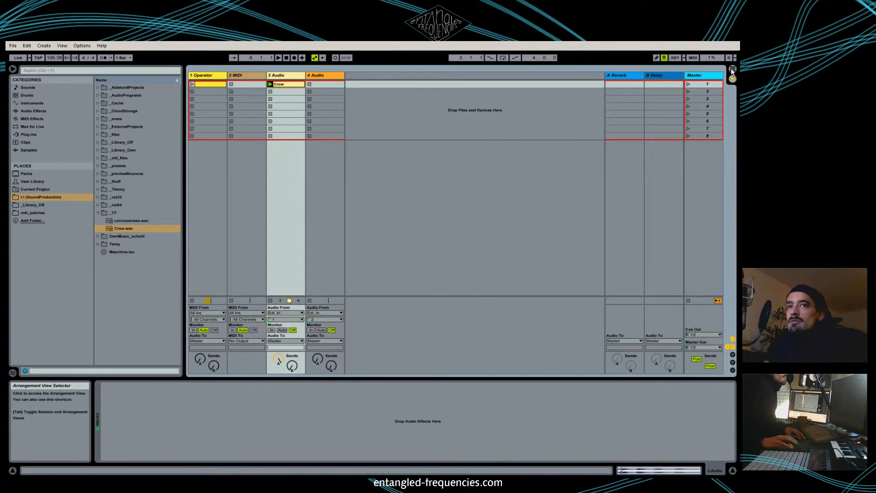
Step: Delete the Operator and Crow clips at bar 7 of the Arrangement, return all tracks to Arrangement playback, and go back to Session View
key("Tab")
left_click(347, 108)
left_click(304, 101)
key("Delete")
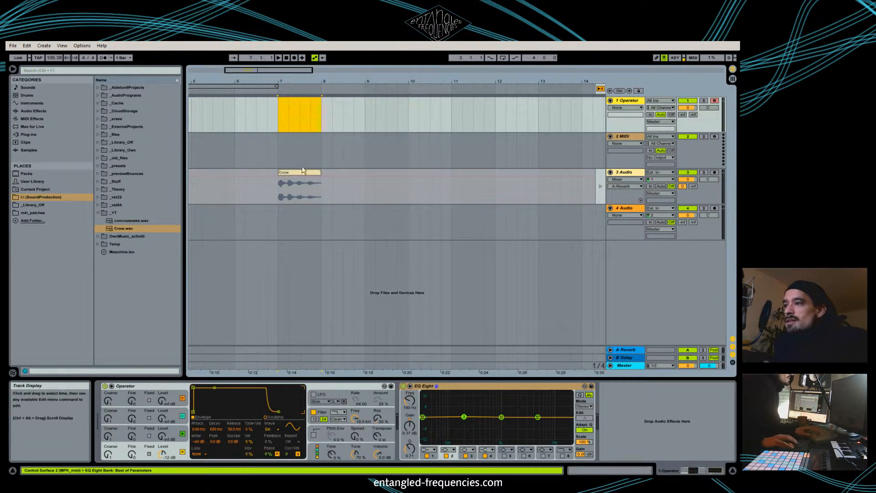
left_click(295, 172)
key("Delete")
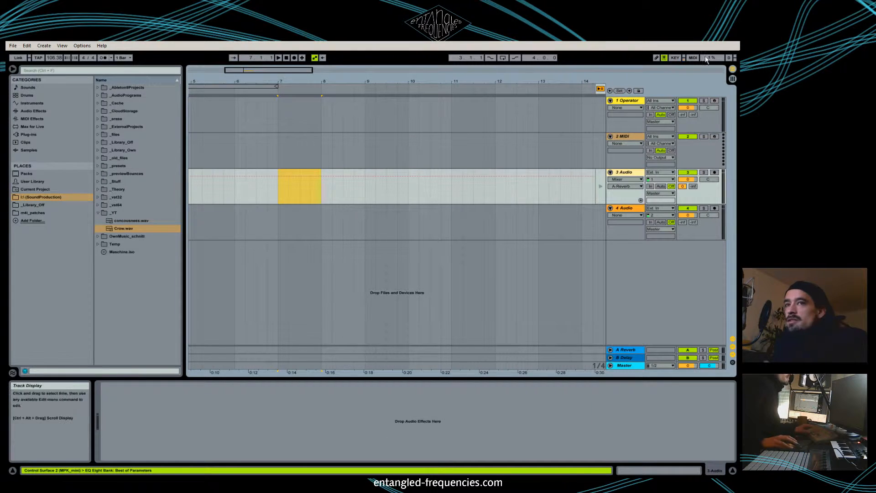
left_click(600, 88)
left_click(732, 79)
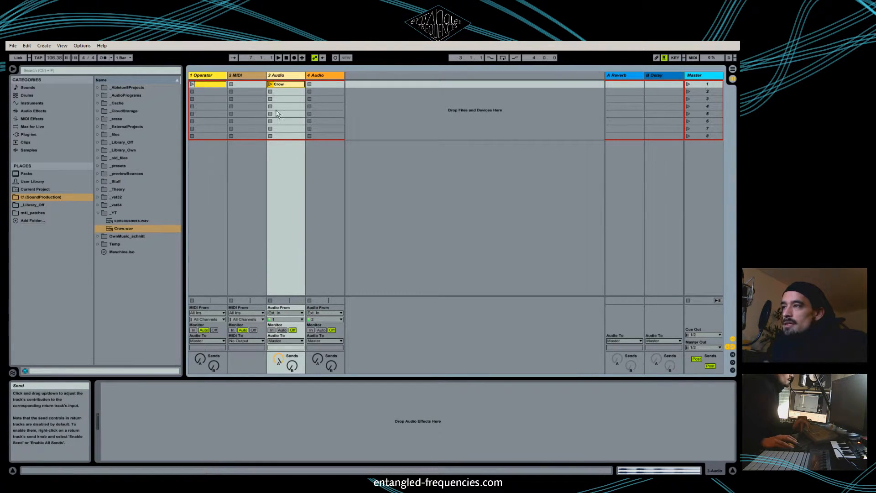
Step: Audition the Crow clip with reverb, turn the 3 Audio track's A Reverb send fully down, and audition the dry clip
left_click(270, 84)
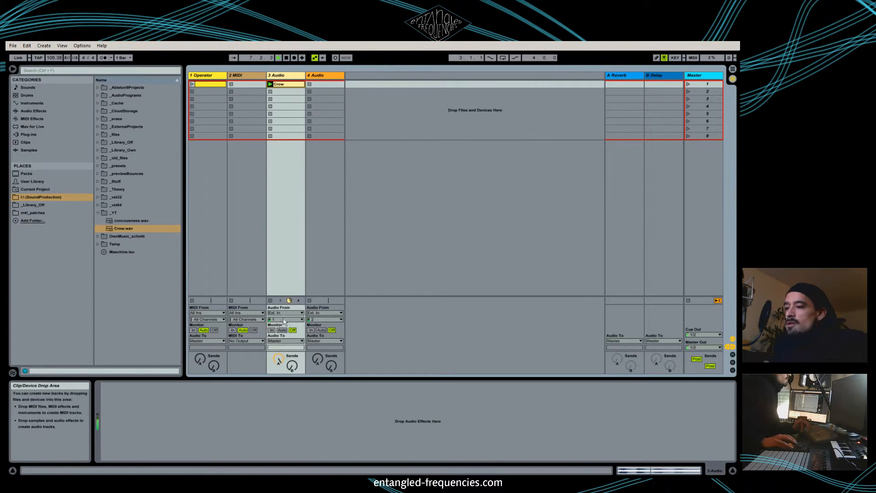
key("space")
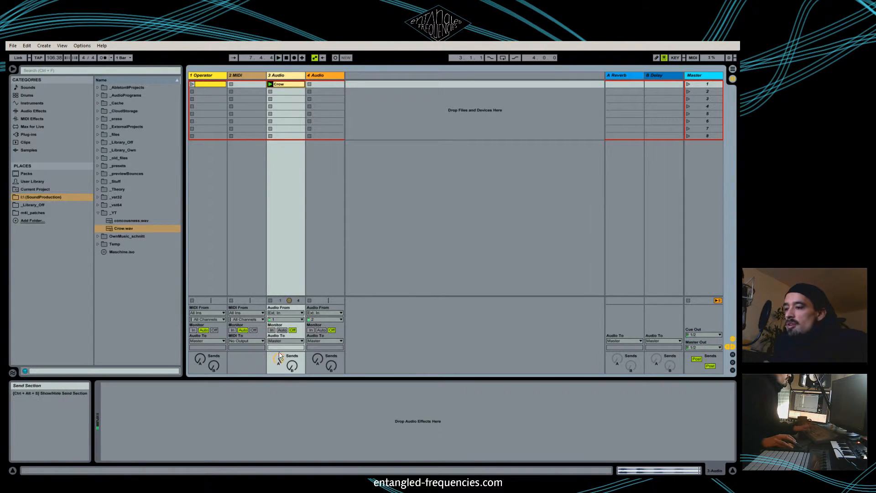
left_click_drag(279, 360, 280, 406)
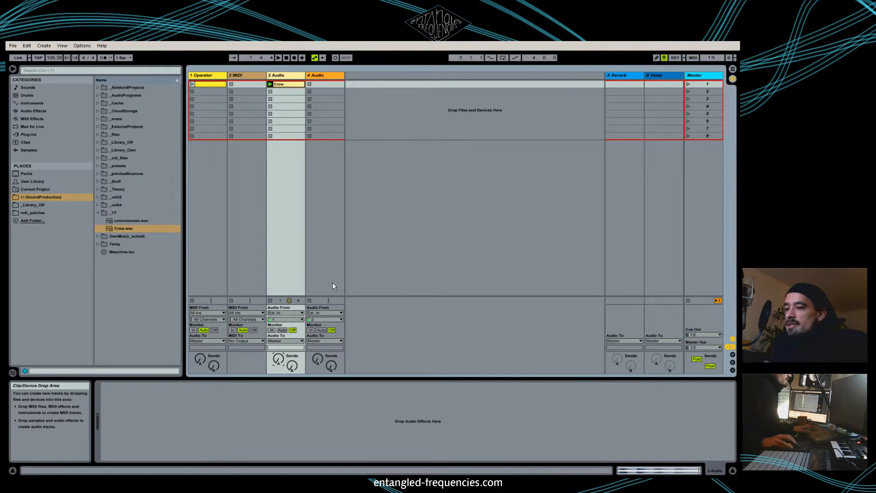
key("space")
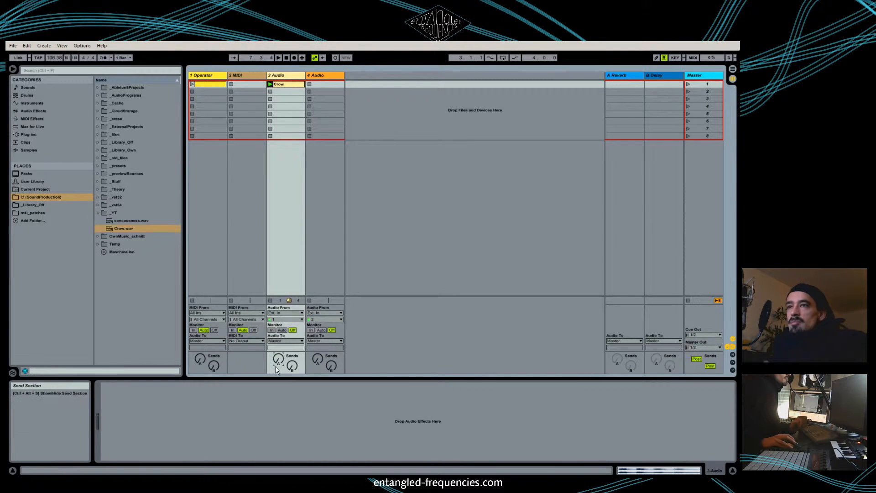
Step: Add EQ Eight after the Reverb on the A Reverb return track and cut band 2 at about 425 Hz
left_click(632, 75)
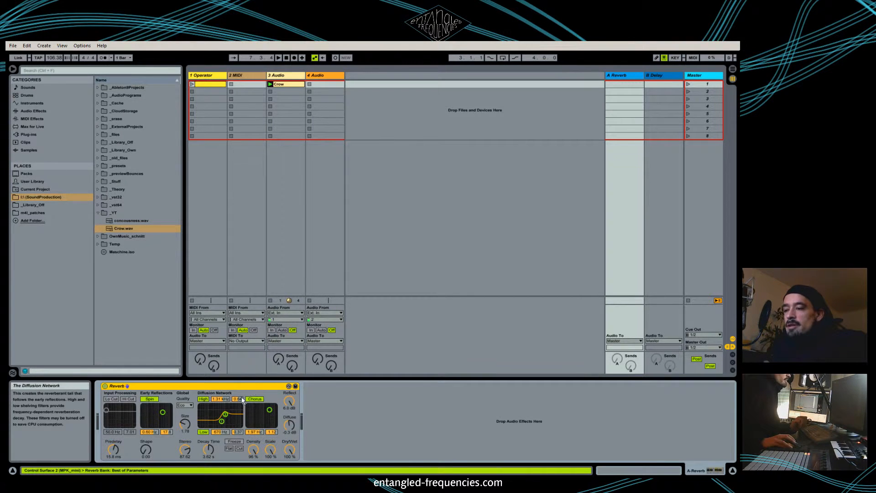
left_click(44, 111)
left_click_drag(119, 166, 193, 193)
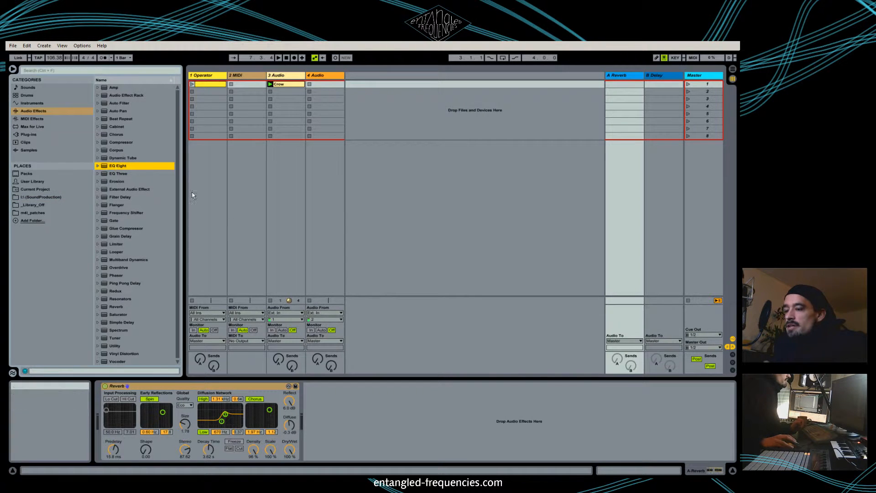
left_click_drag(368, 440, 363, 419)
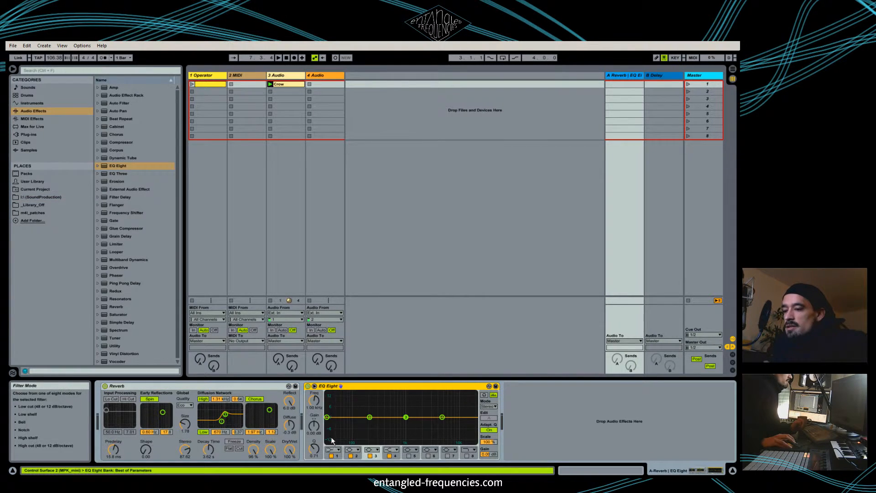
left_click_drag(370, 416, 387, 430)
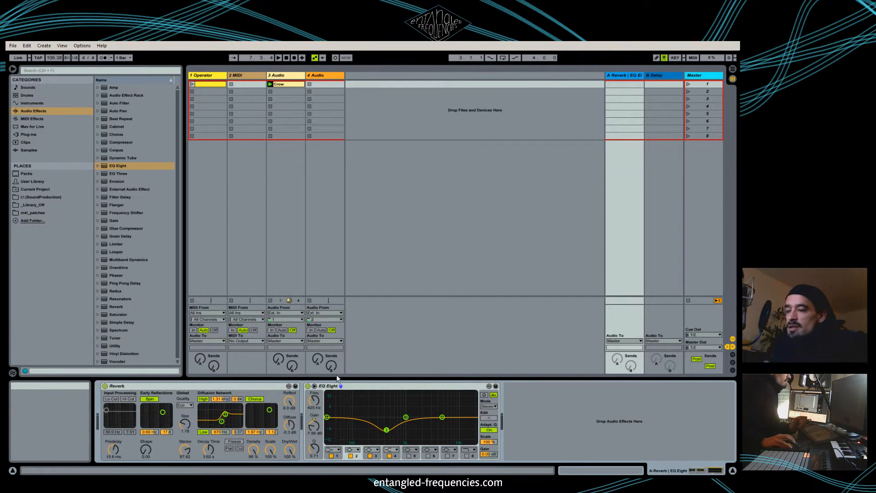
Step: Delete the EQ Eight from the A Reverb return track
left_click(397, 386)
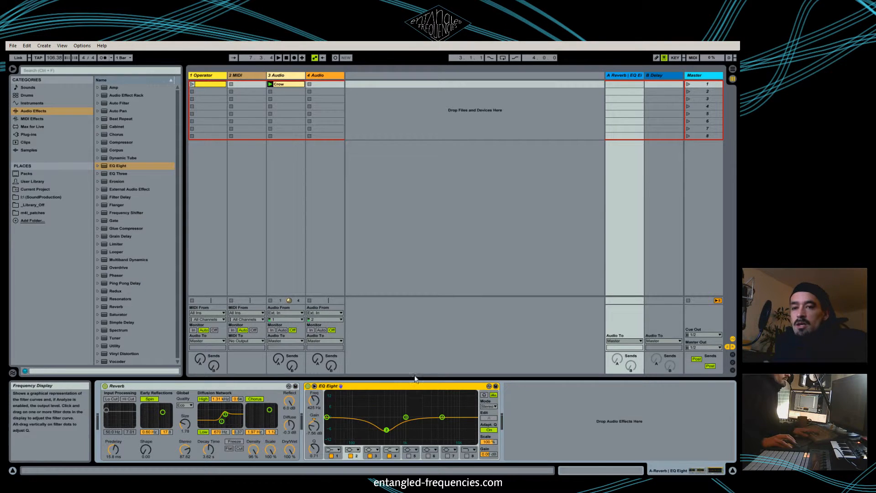
key("Delete")
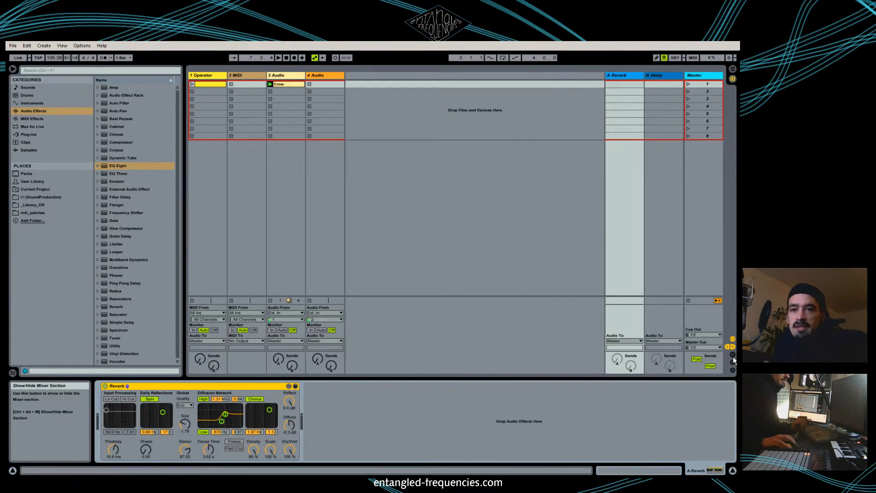
Step: Show the Mixer section, try the 1 Operator track's activator and solo switches, and arm the track for recording
left_click(733, 355)
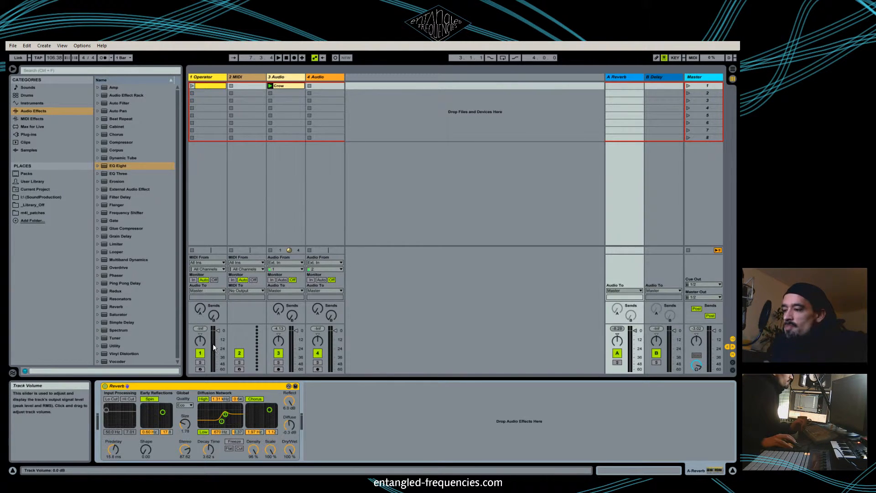
left_click(201, 353)
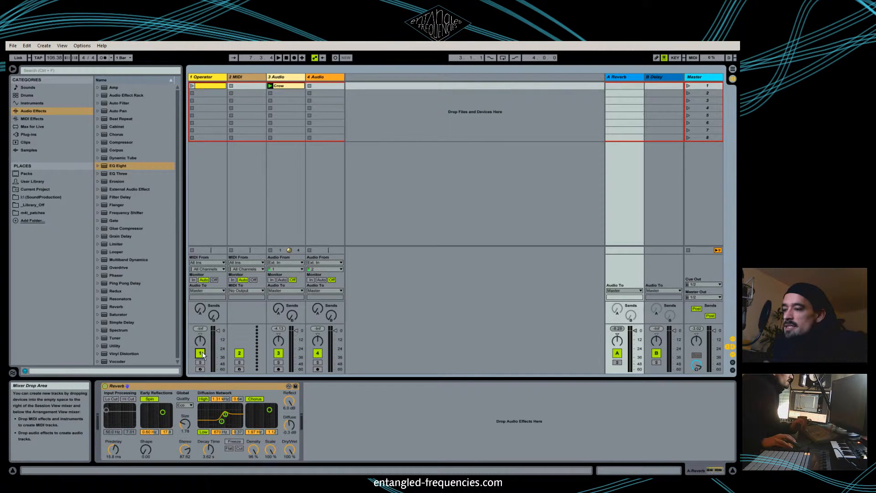
left_click(199, 363)
left_click(201, 363)
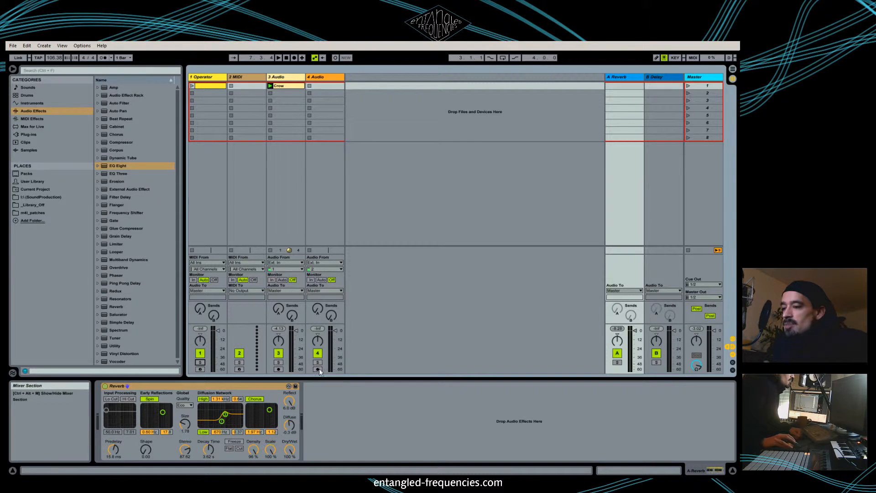
left_click(199, 370)
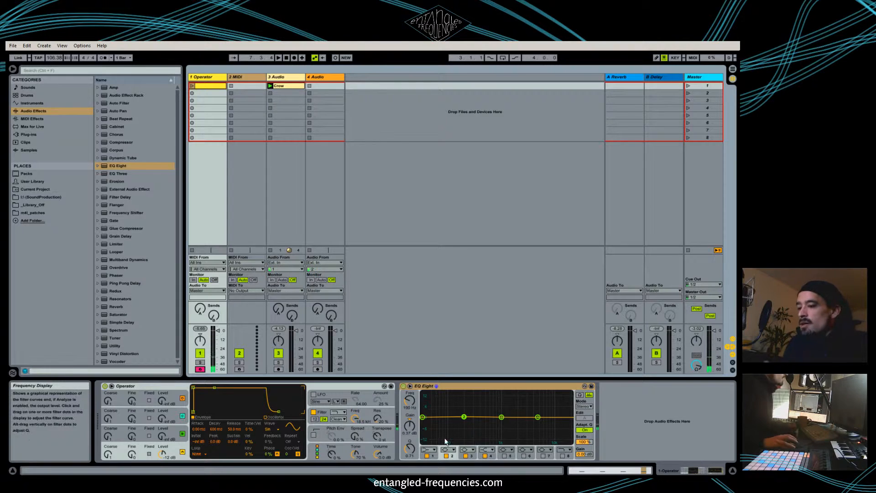
Step: Show the Track Delay and Crossfader sections, then look at the Arrangement View and return to Session View
left_click(733, 362)
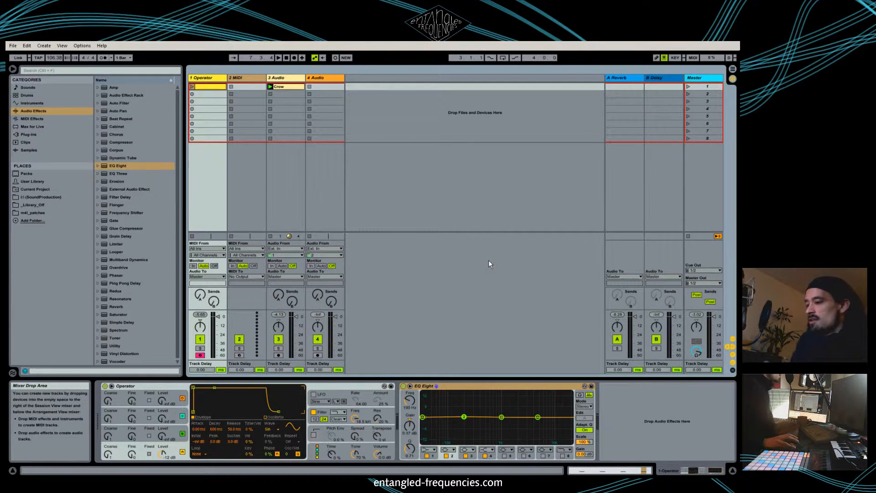
left_click(733, 371)
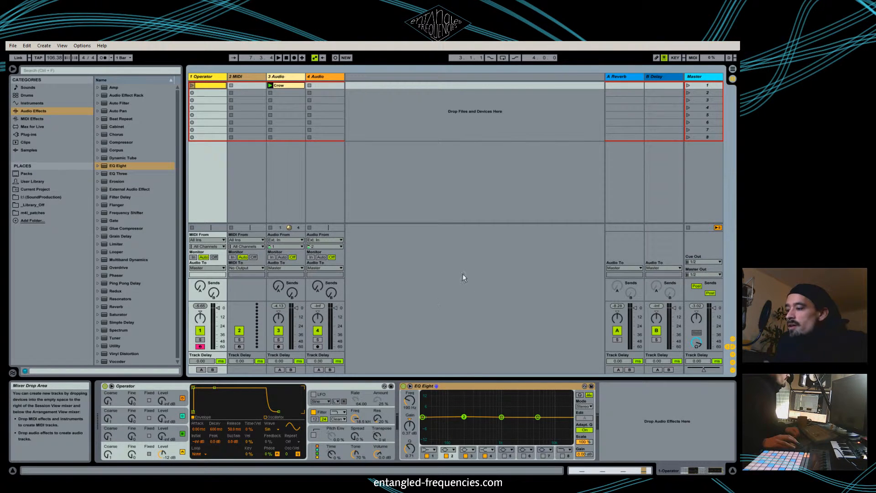
left_click(733, 69)
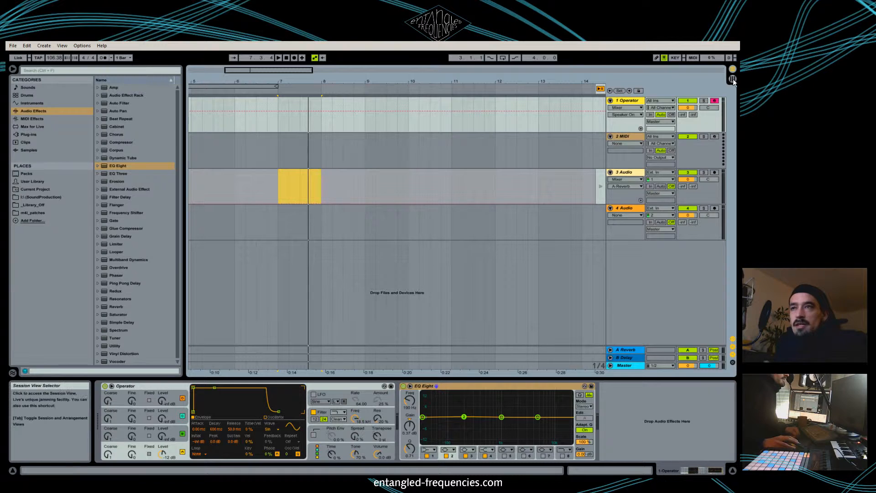
left_click(733, 80)
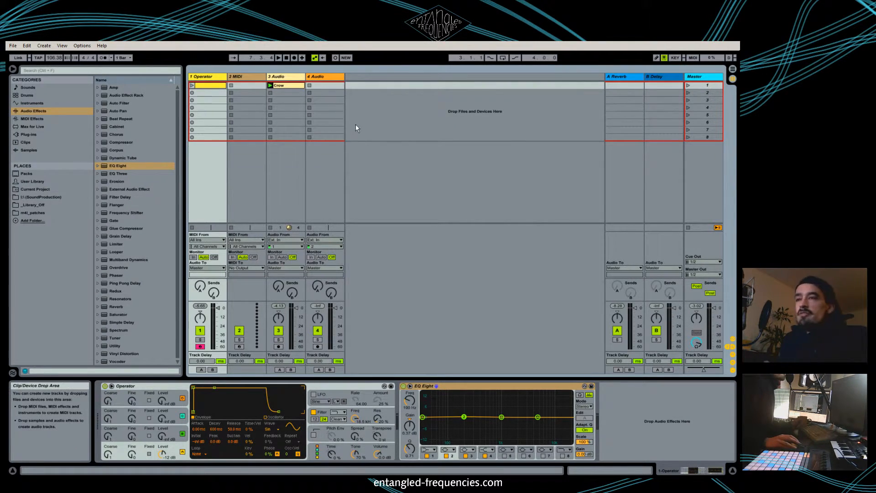
Step: Look at the notes of the 1 Operator track's clip and return to the track's device chain
left_click(217, 87)
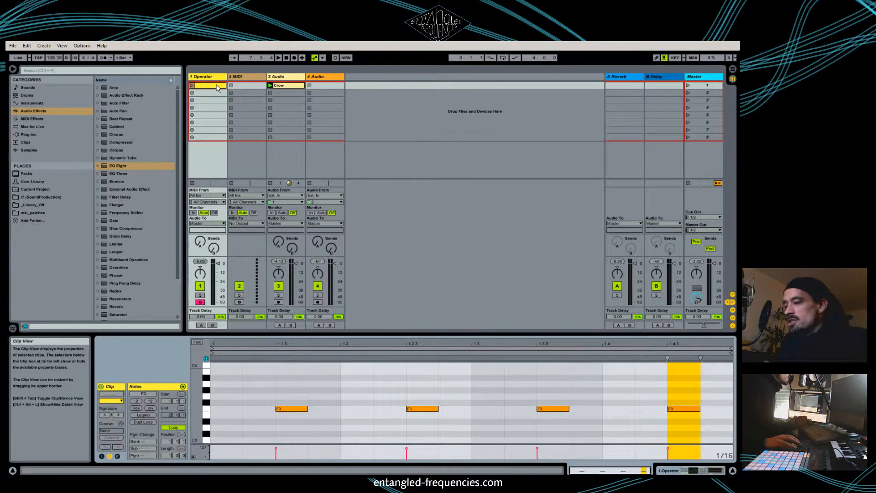
left_click(211, 78)
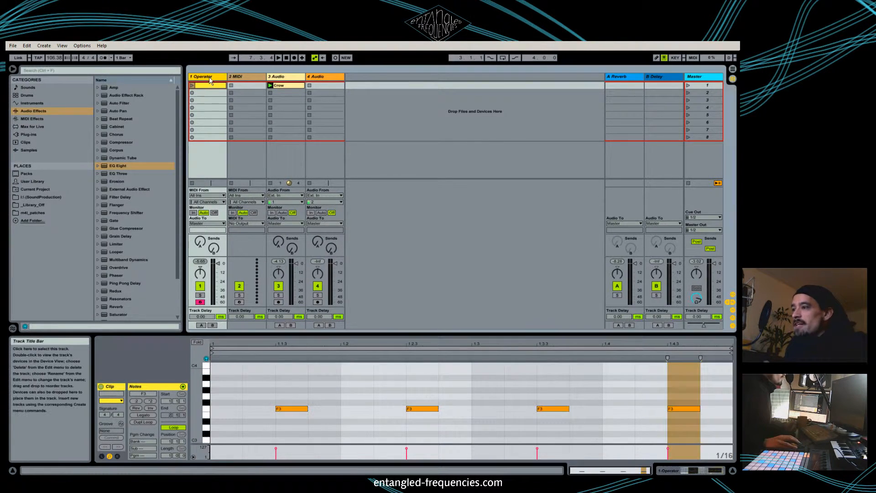
double_click(213, 78)
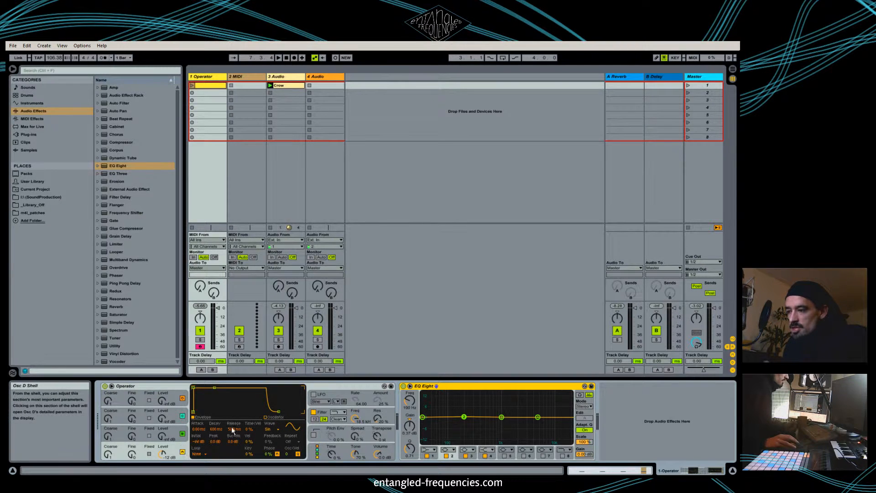
Step: Set the Operator's oscillator waveform to Saw D and lower its filter frequency to about 7.78 kHz
left_click(271, 429)
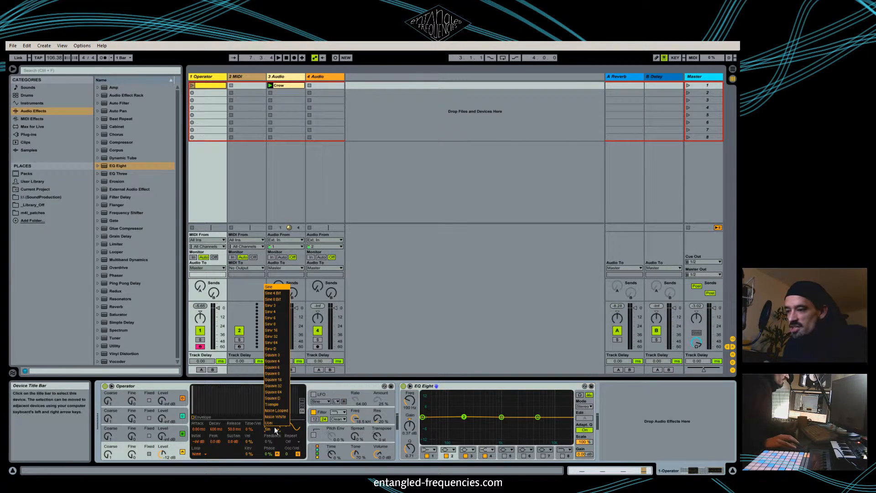
left_click(281, 349)
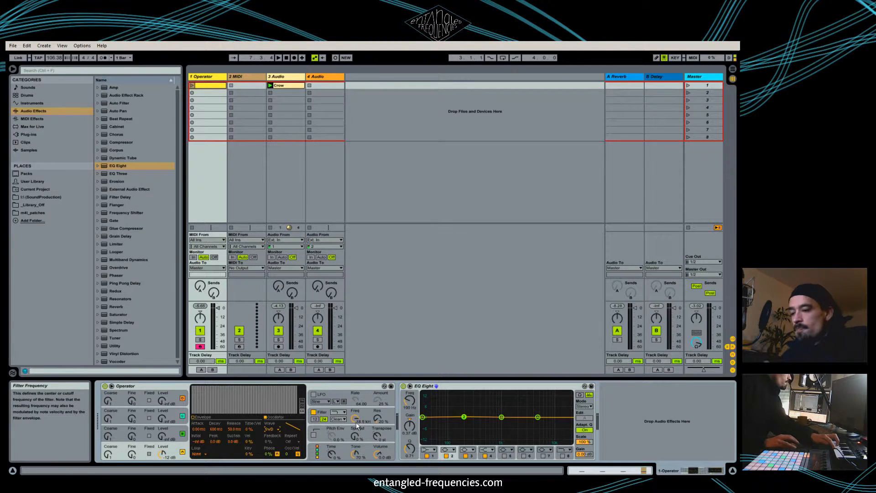
mouse_move(358, 426)
left_mouse_down()
mouse_move(356, 418)
mouse_move(356, 428)
left_mouse_up()
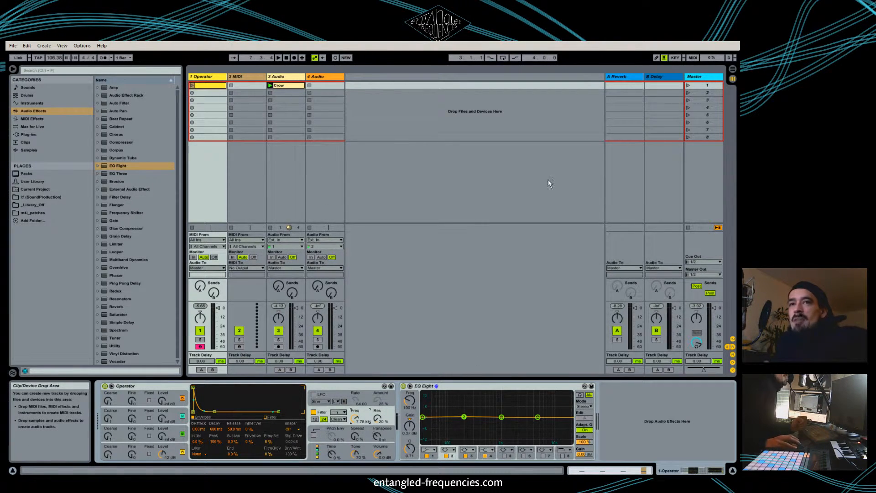
Step: Map the Operator's Filter Frequency to the MIDI controller's CC 6 on channel 1
left_click(693, 57)
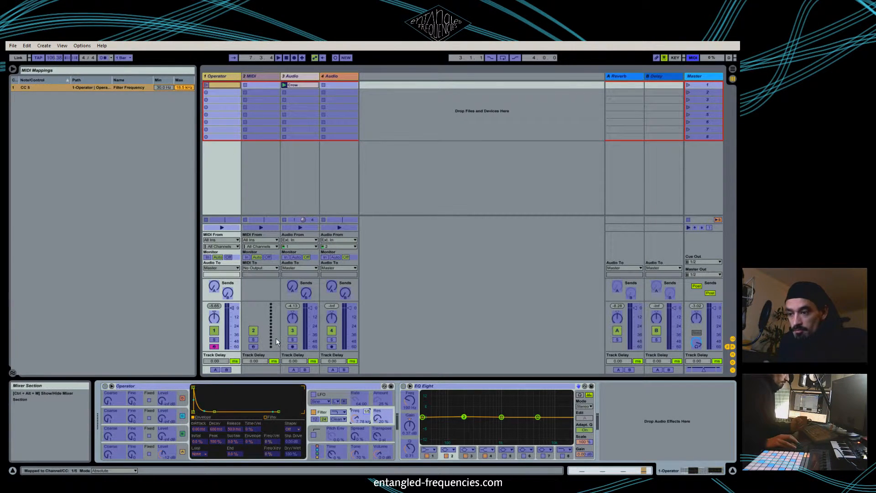
left_click(693, 58)
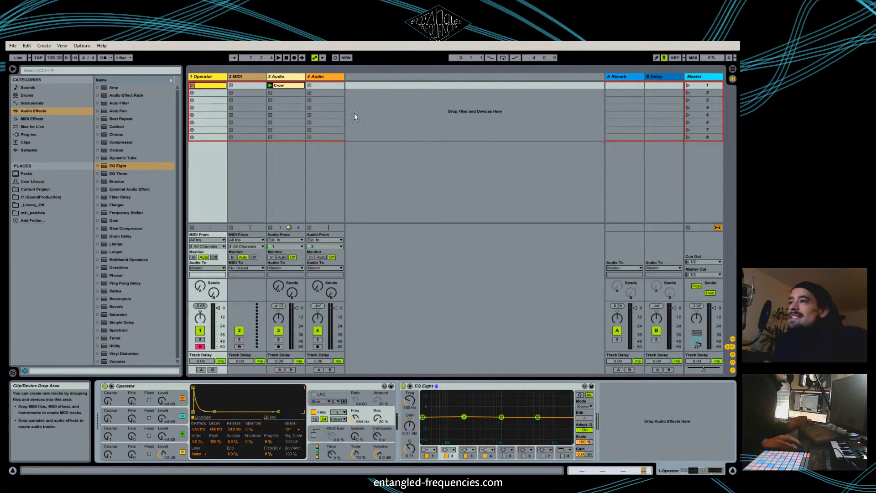
Step: Show the Envelopes box of the 1 Operator track's clip and enlarge the Clip View
left_click(207, 85)
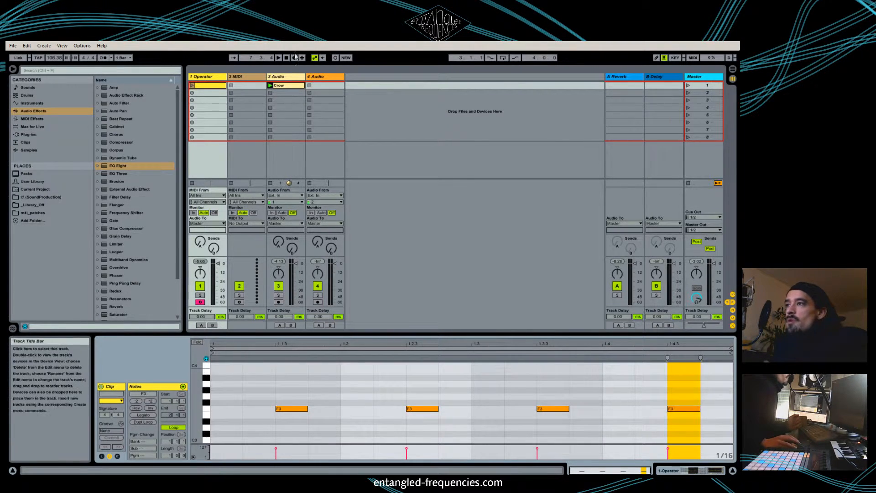
left_click(118, 456)
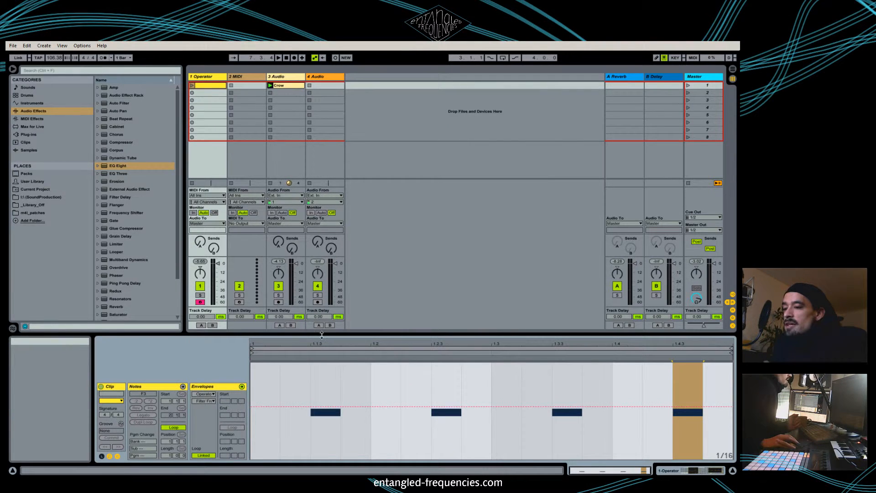
left_click_drag(322, 333, 325, 304)
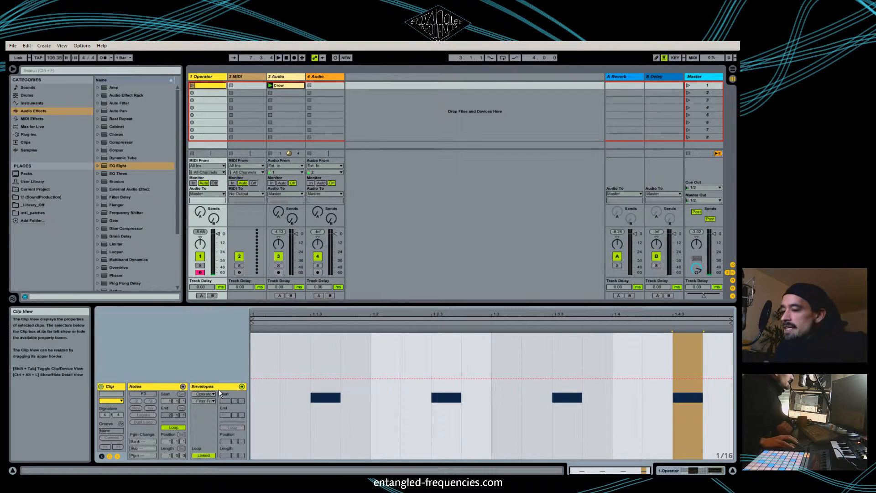
Step: Choose the Operator device and its Filter Frequency as the clip envelope to display
left_click(204, 394)
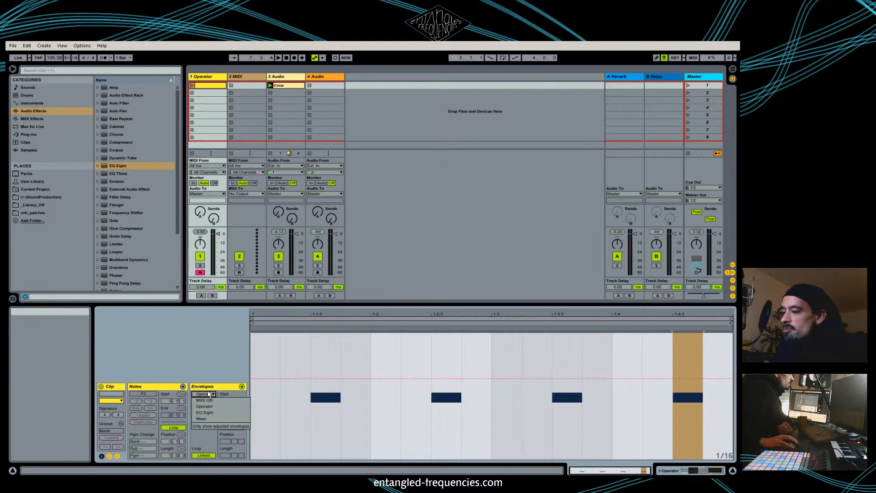
left_click(205, 407)
left_click(205, 401)
left_click(205, 401)
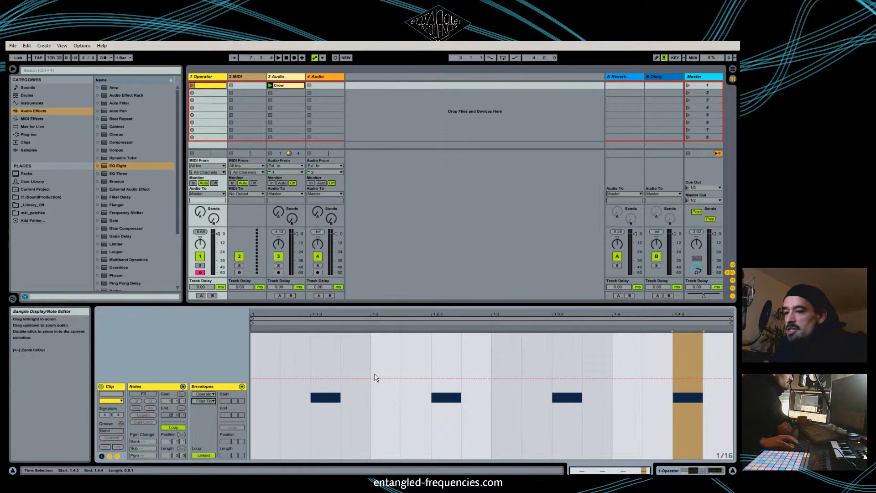
left_click(208, 402)
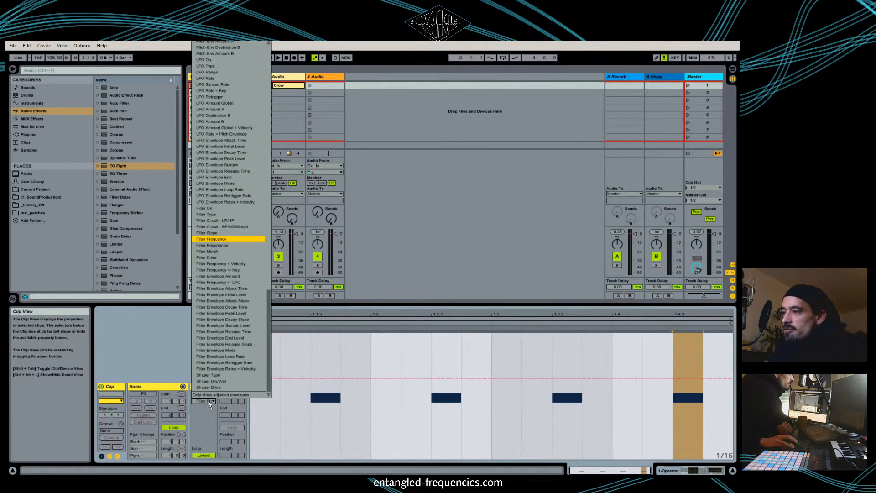
left_click(237, 239)
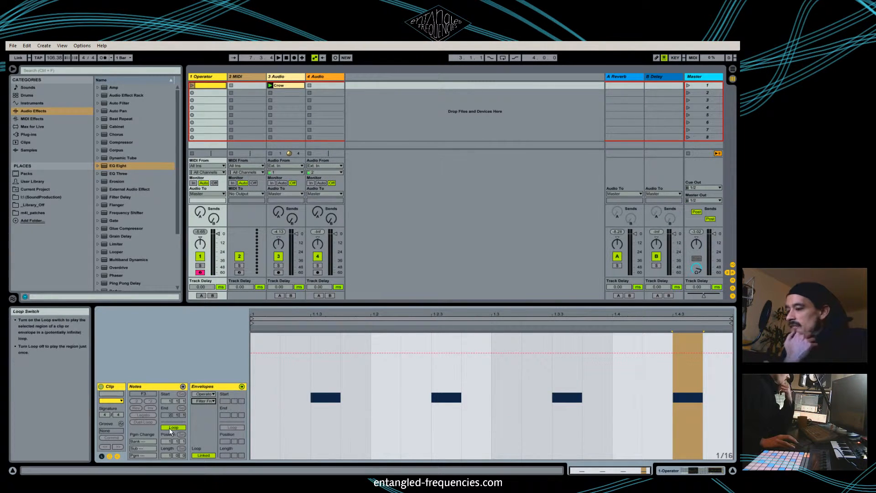
Step: Duplicate the Operator clip's note loop twice to extend the clip to four bars
left_click(118, 456)
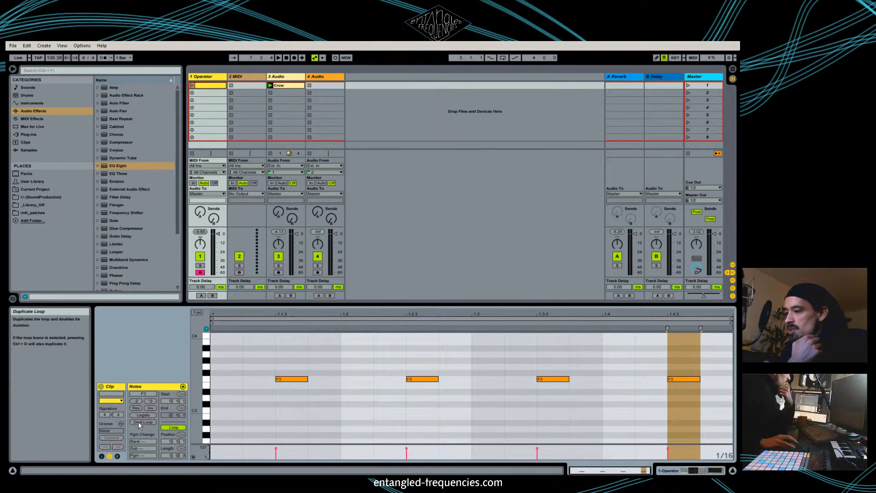
left_click(341, 356)
left_click(145, 422)
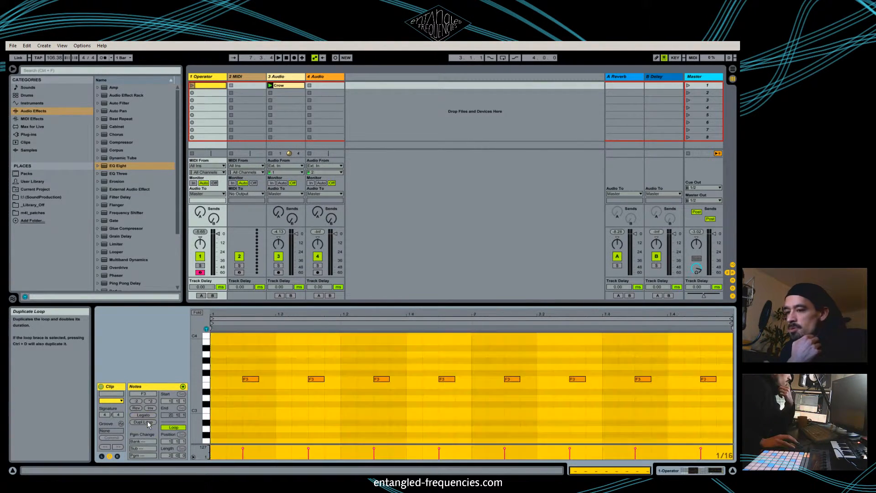
left_click(145, 422)
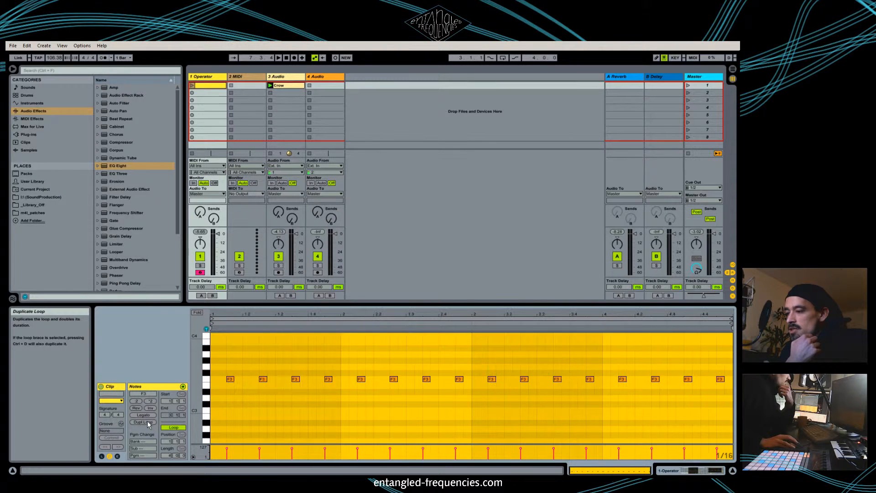
Step: Record Filter Frequency automation into the Operator clip's envelope with Session Record, then stop recording while playback continues
left_click(118, 456)
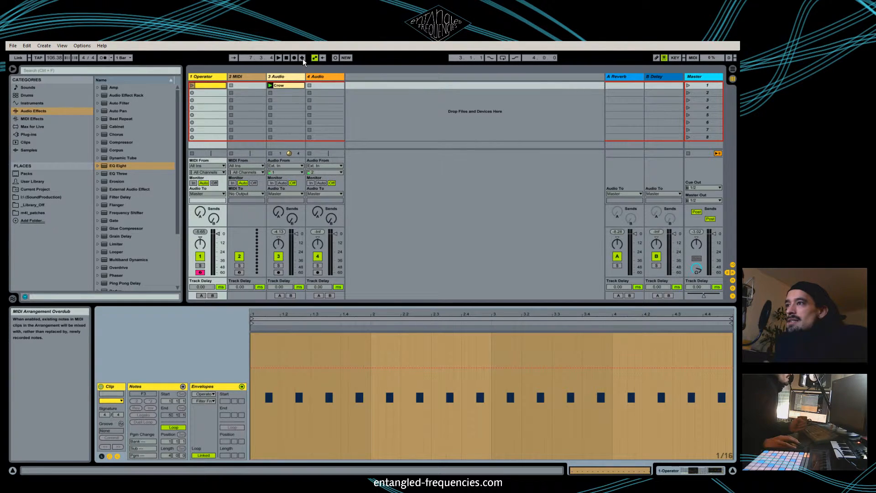
left_click(336, 58)
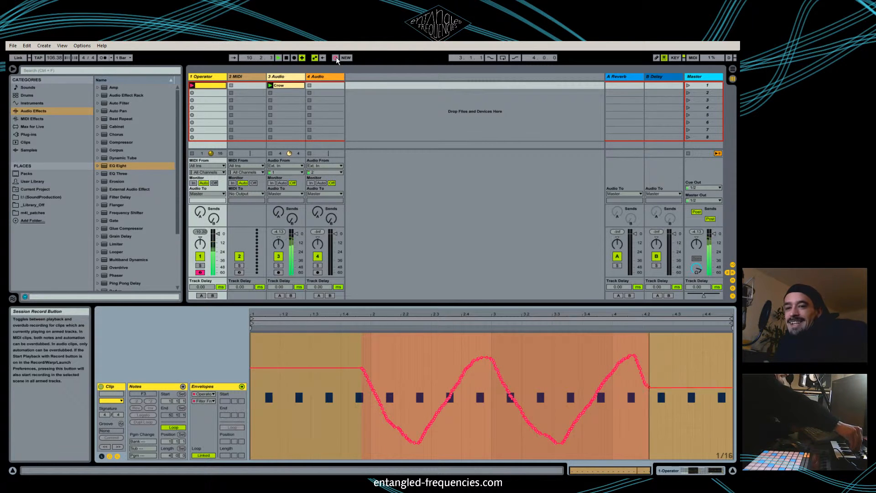
left_click(336, 58)
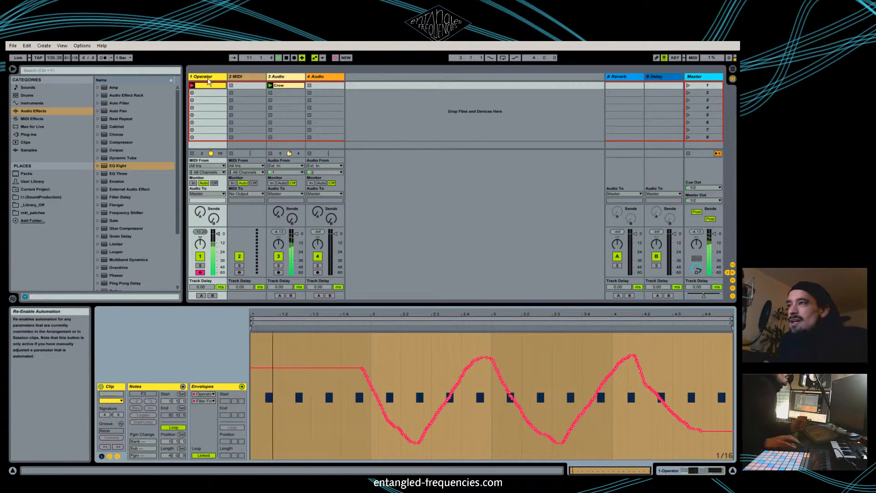
Step: Stop playback and the Crow clip on 3 Audio, then launch only the Operator clip with its envelope displayed
left_click(286, 59)
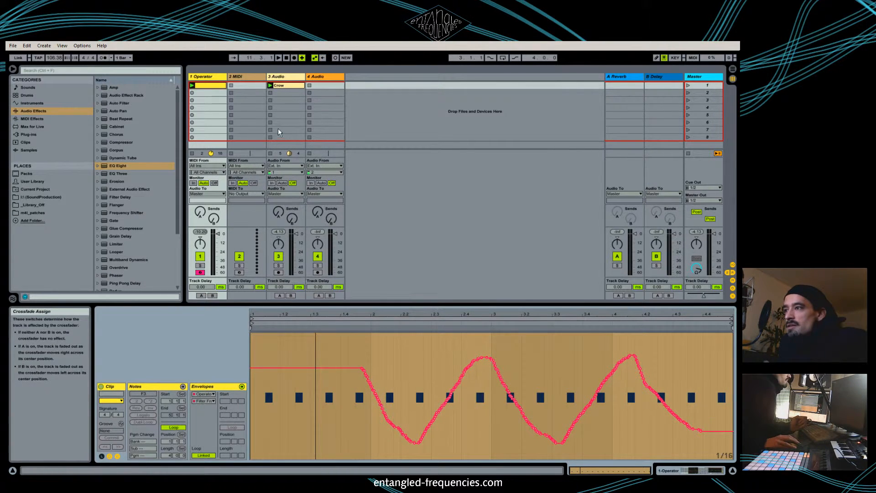
left_click(271, 154)
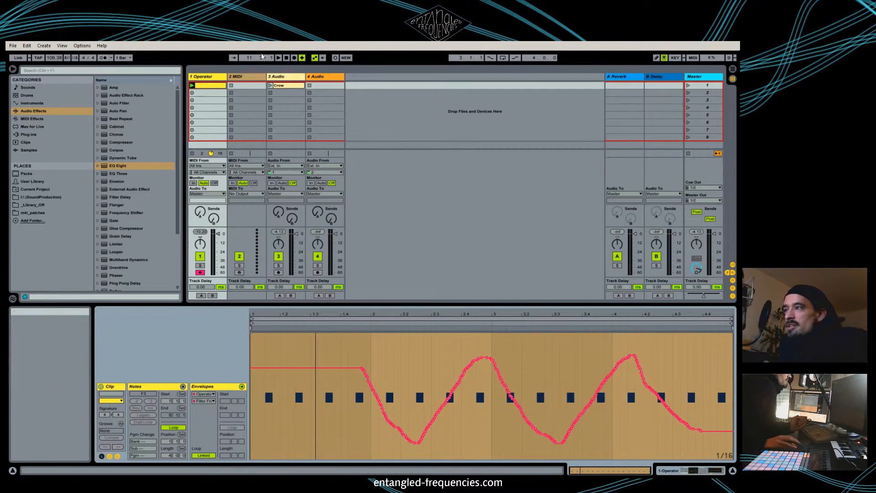
left_click(216, 79)
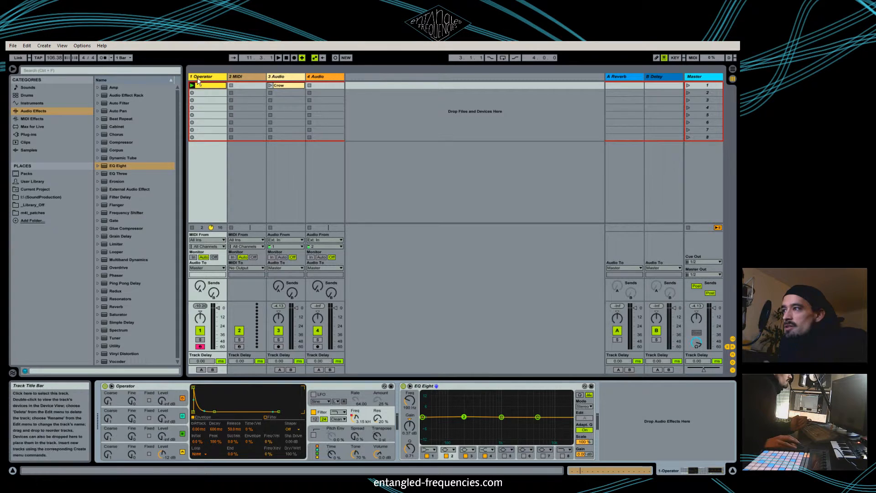
left_click(208, 86)
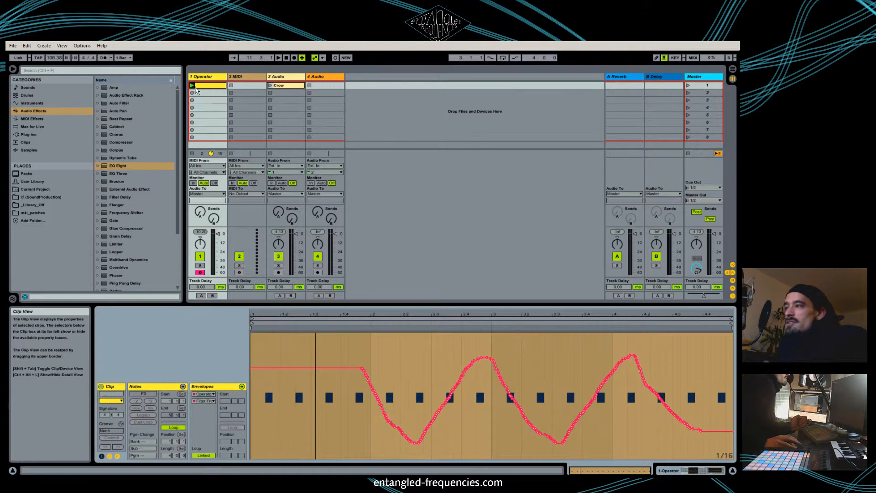
left_click(192, 86)
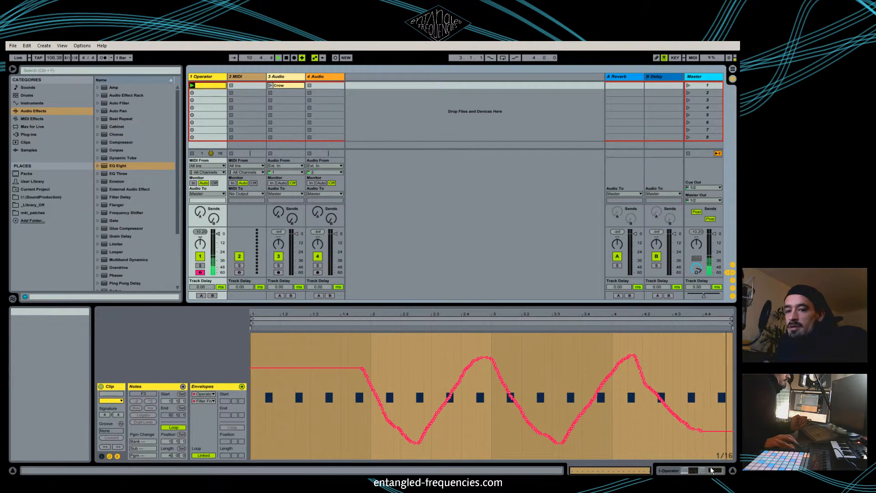
Step: Show the Operator track's devices during automated playback, then stop the transport and reopen the clip's envelope
left_click(208, 74)
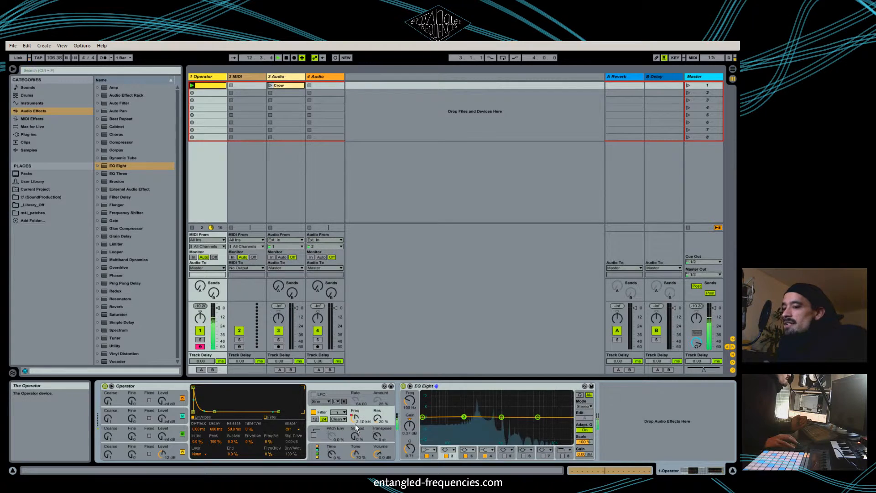
left_click(286, 57)
double_click(218, 87)
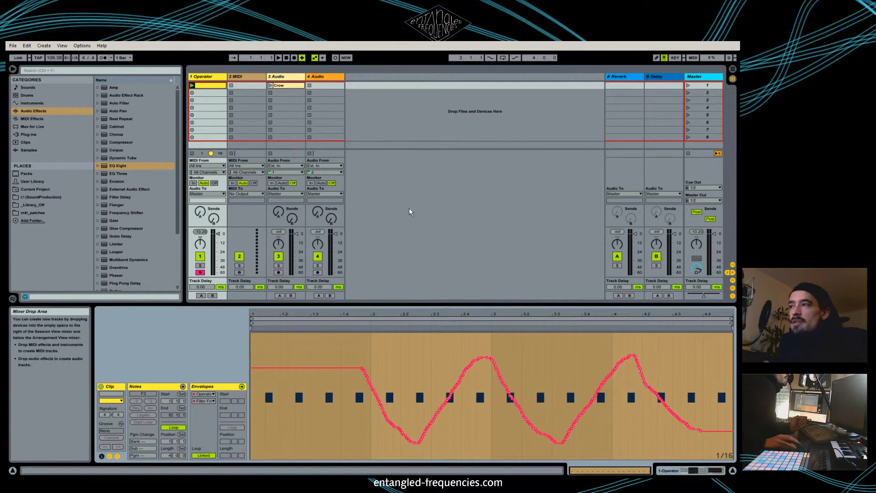
Step: Copy the Operator clip from Session View onto the 1 Operator track at bar 6 of the Arrangement
left_click(731, 69)
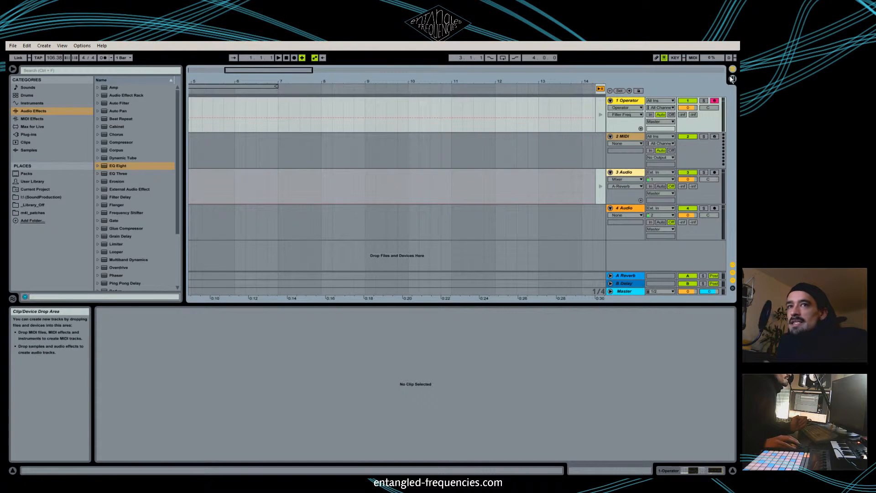
left_click(731, 80)
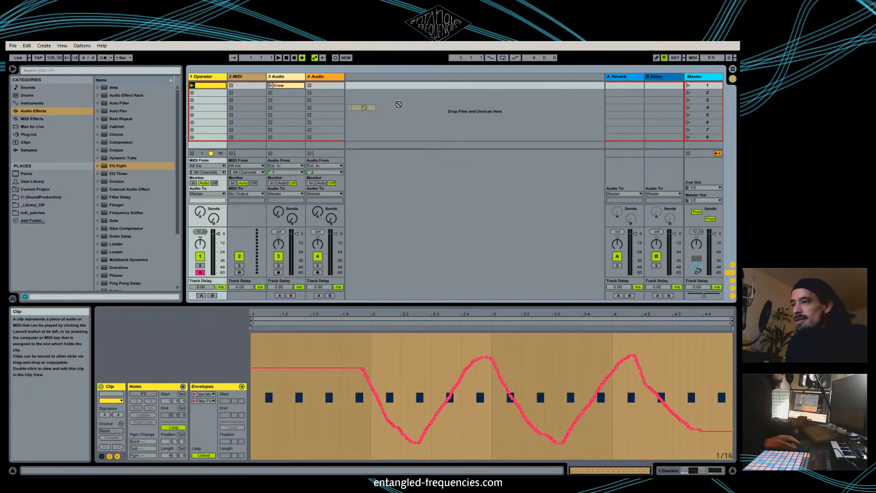
key("Tab")
left_click_drag(399, 104, 236, 108)
left_click_drag(264, 71, 330, 71)
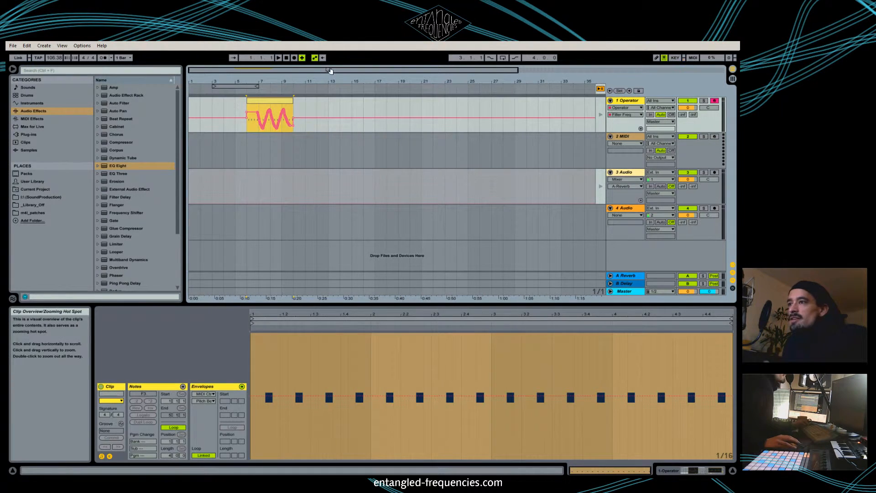
Step: Duplicate the Operator clip three times consecutively in the Arrangement
key("ctrl+d")
key("ctrl+d")
key("ctrl+d")
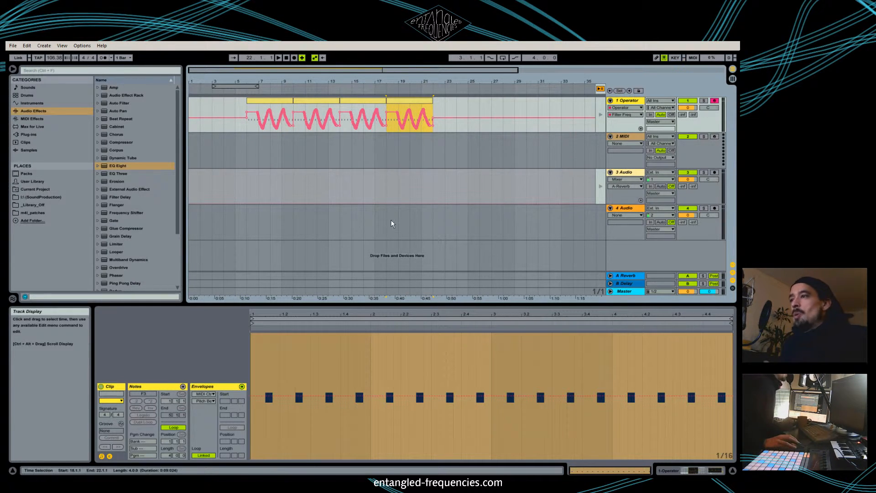
Step: Place the Arrangement loop brace at bar 10, start playback, enable Loop and shorten the loop to one bar
left_click_drag(257, 86, 313, 73)
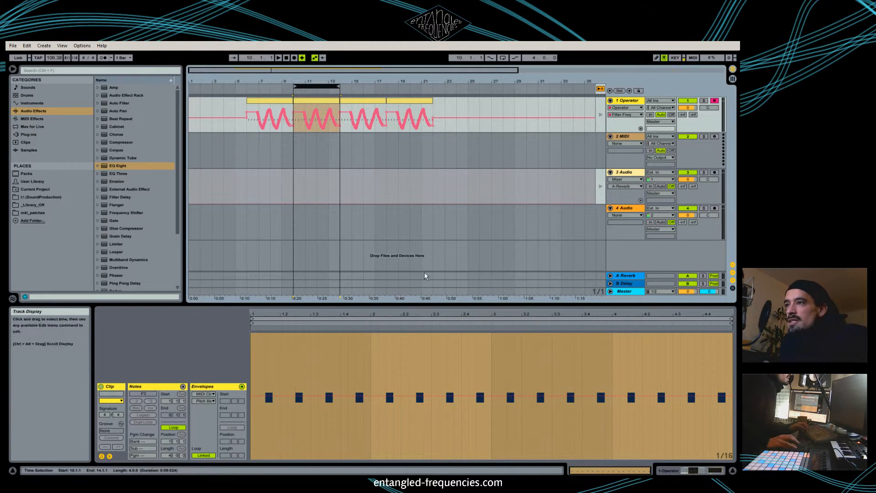
key("space")
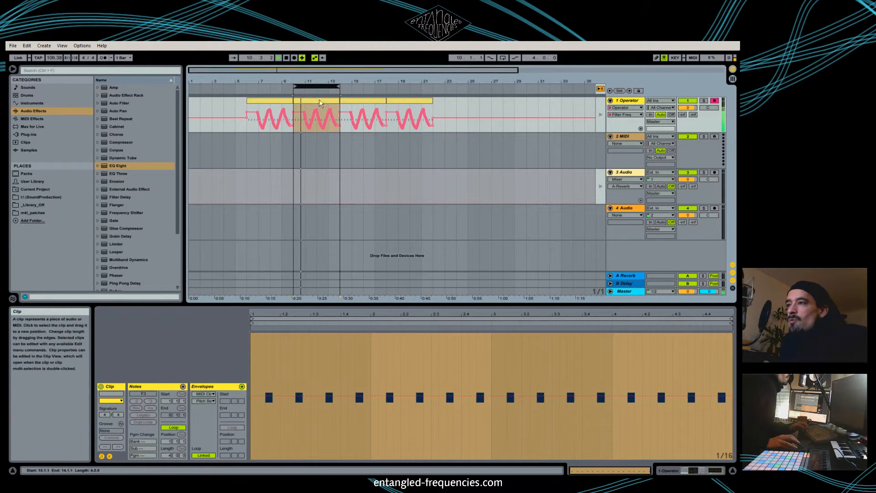
left_click_drag(338, 86, 315, 86)
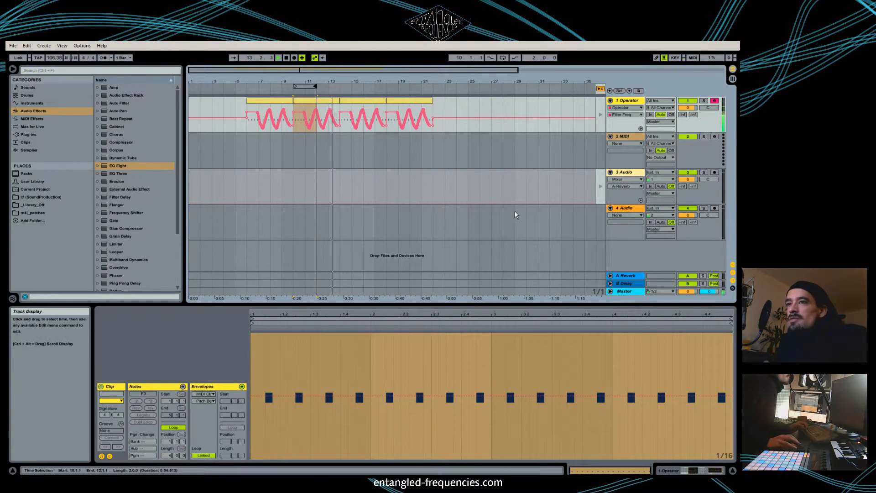
left_click(502, 58)
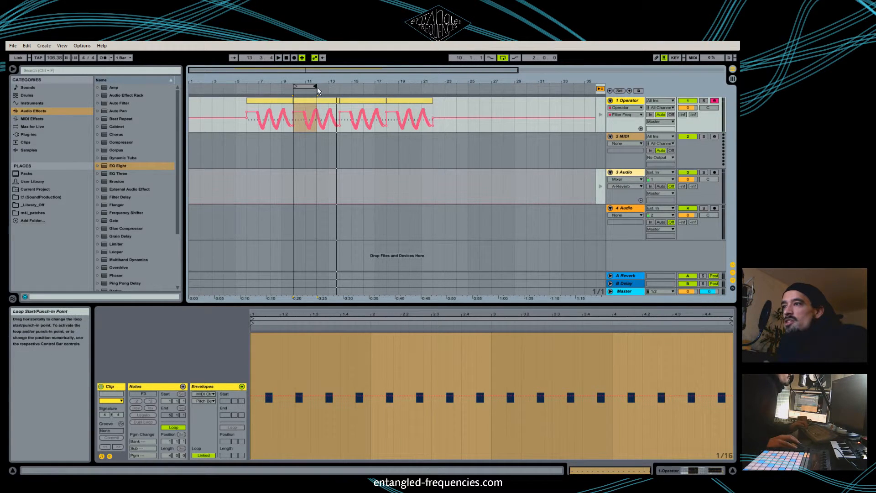
left_click_drag(315, 86, 308, 85)
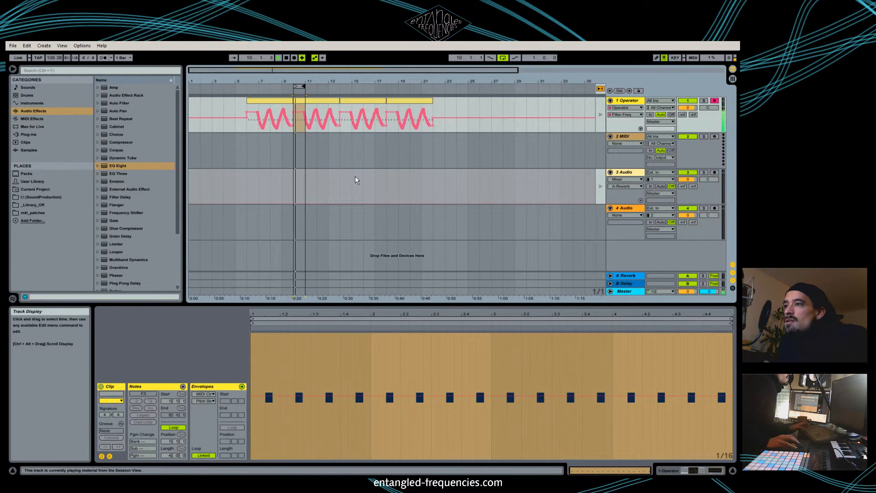
Step: Stop and reset the transport to the song start, then return to Session View and reduce the Clip View's height
double_click(287, 57)
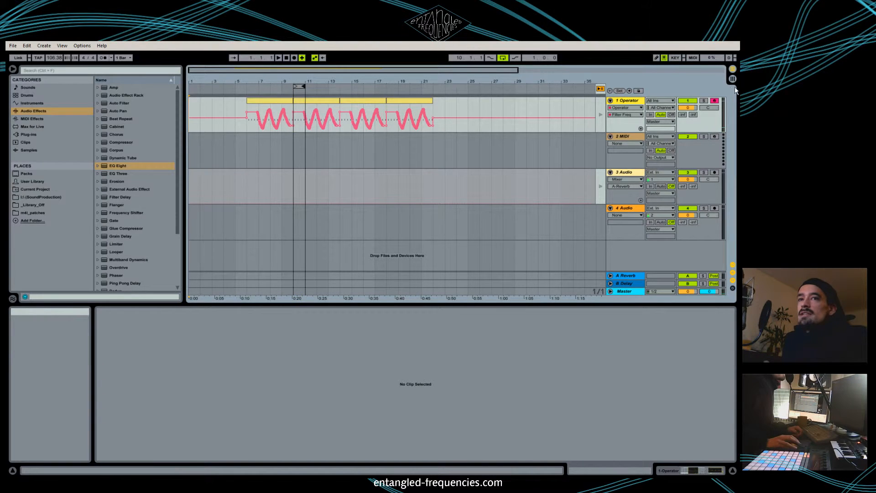
key("Tab")
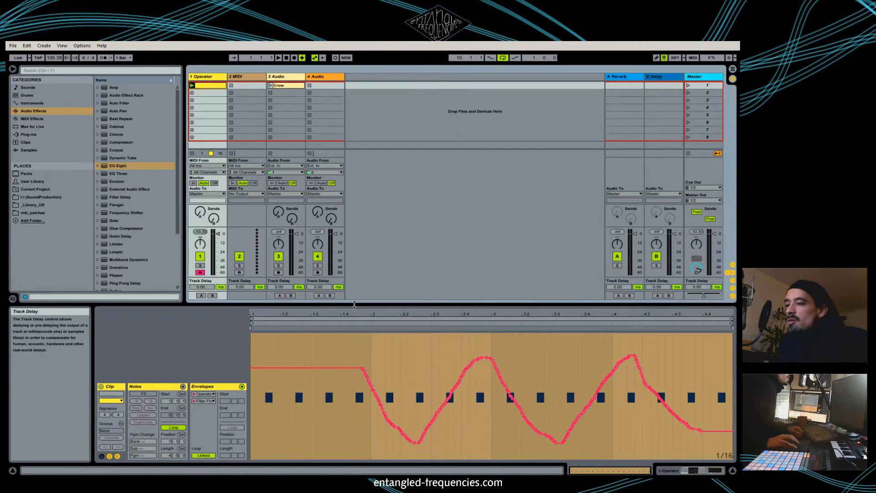
left_click_drag(354, 306, 369, 359)
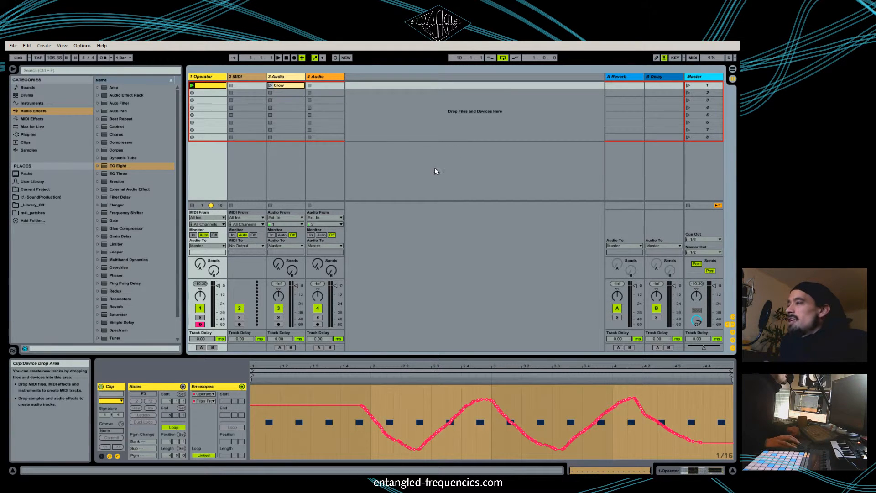
Step: Open the audio preferences and examine the available driver types and audio devices, keeping ASIO and Voicemeeter AUX Virtual ASIO
left_click(87, 47)
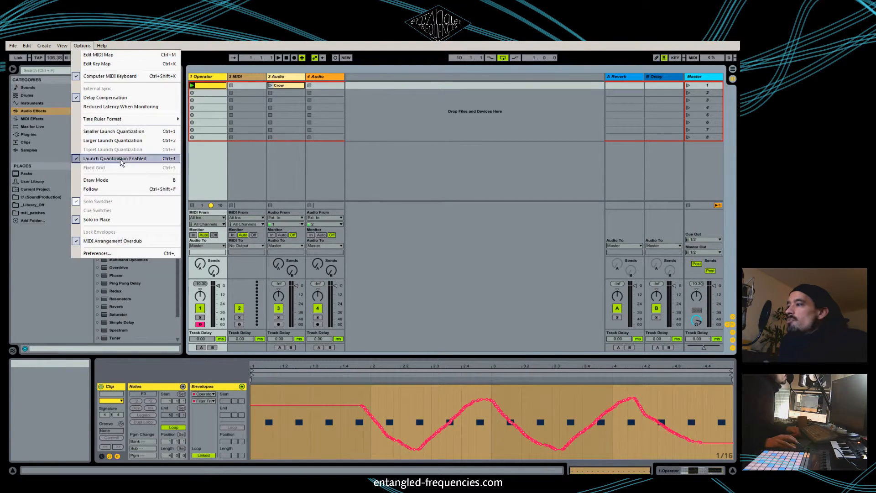
left_click(133, 254)
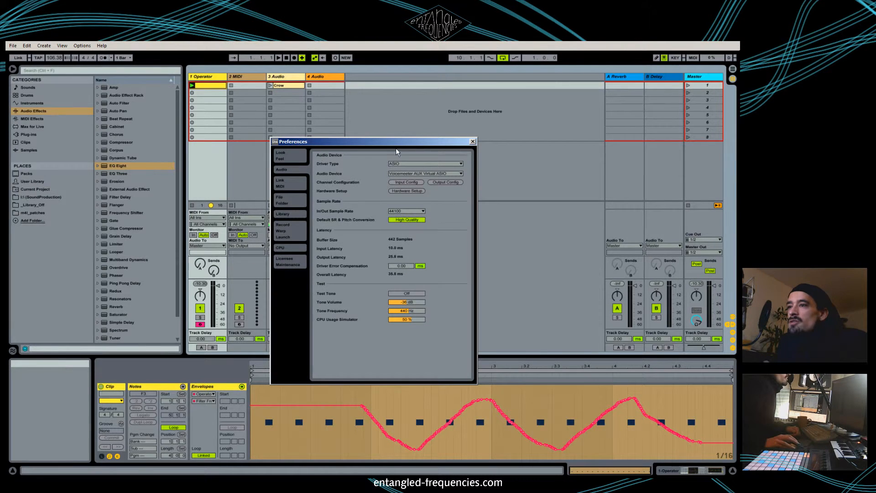
left_click(459, 164)
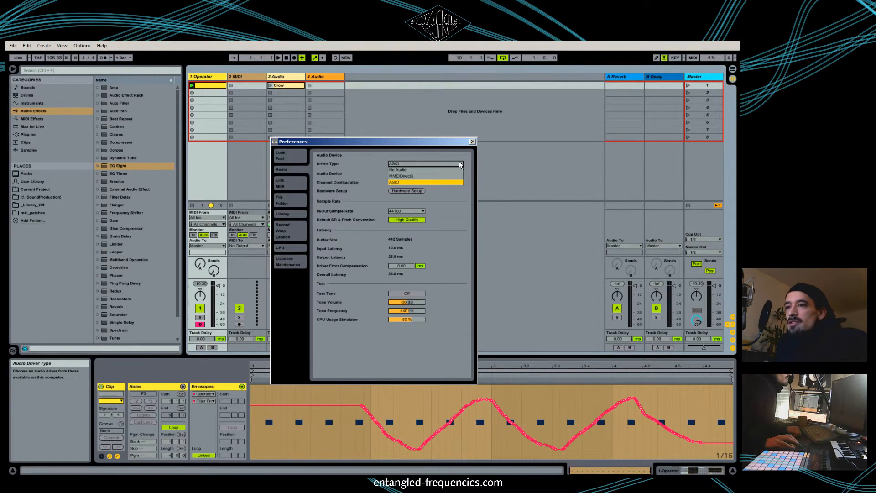
left_click(462, 164)
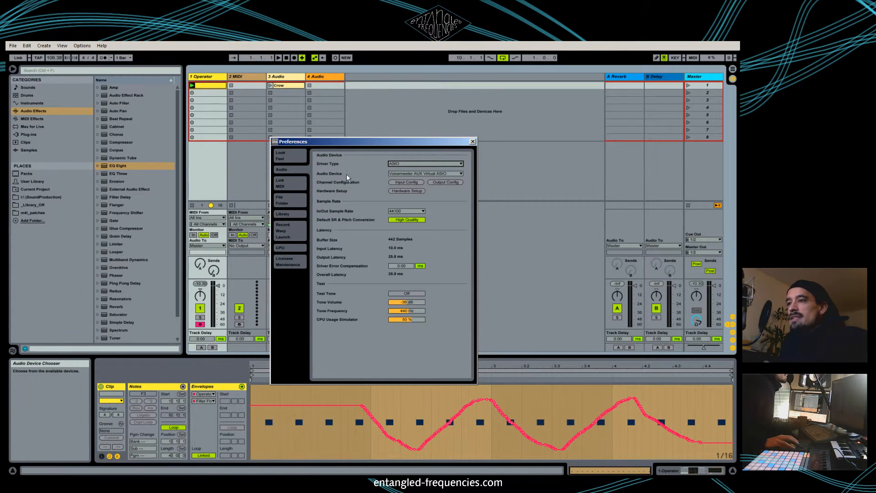
left_click(429, 174)
left_click(429, 173)
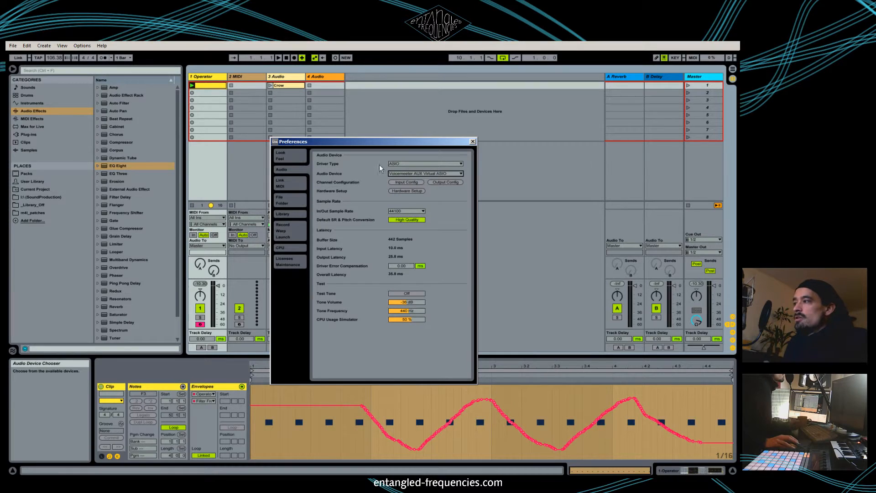
Step: Switch to Voicemeeter Banana to view its mixer, then minimize it and reposition Live's Preferences window
key("alt+Tab")
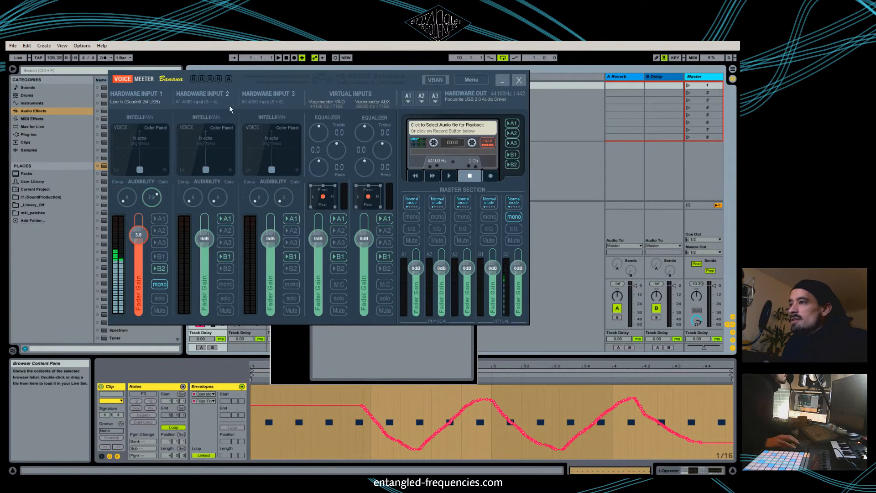
left_click(502, 81)
left_click_drag(448, 144, 475, 117)
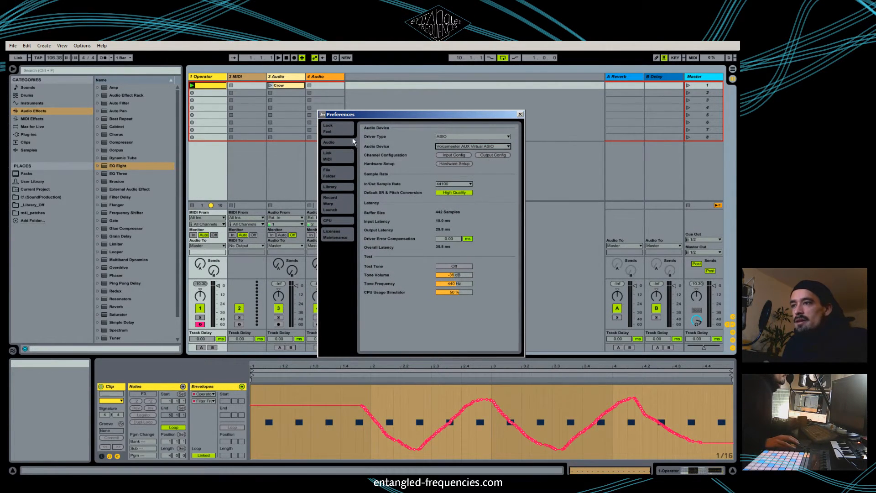
Step: Review the File Folder and Link MIDI preferences, then close the Preferences window
left_click(334, 177)
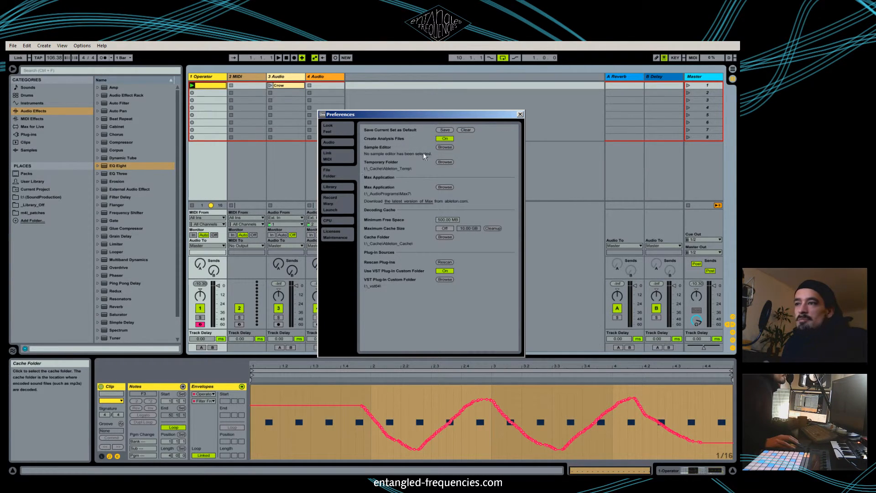
left_click(342, 154)
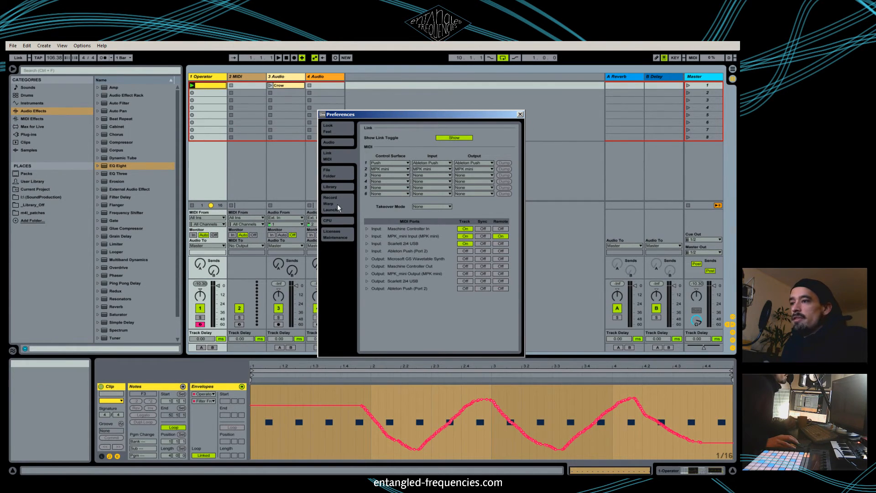
left_click(520, 115)
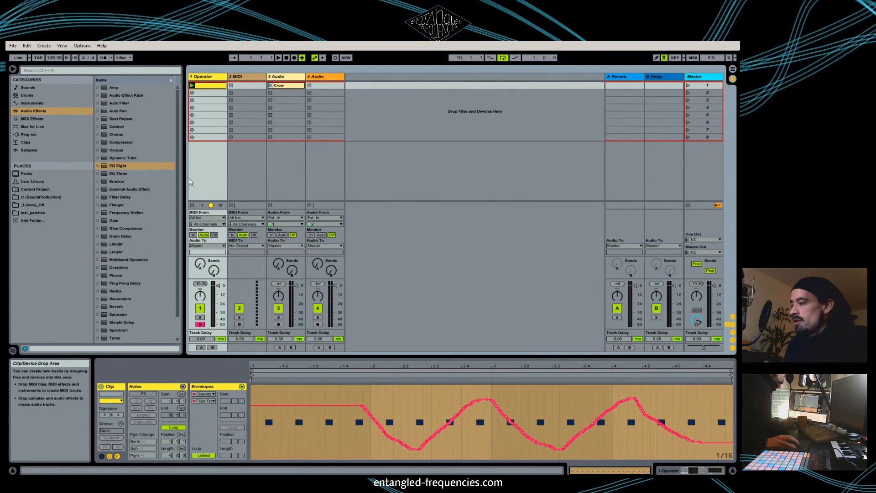